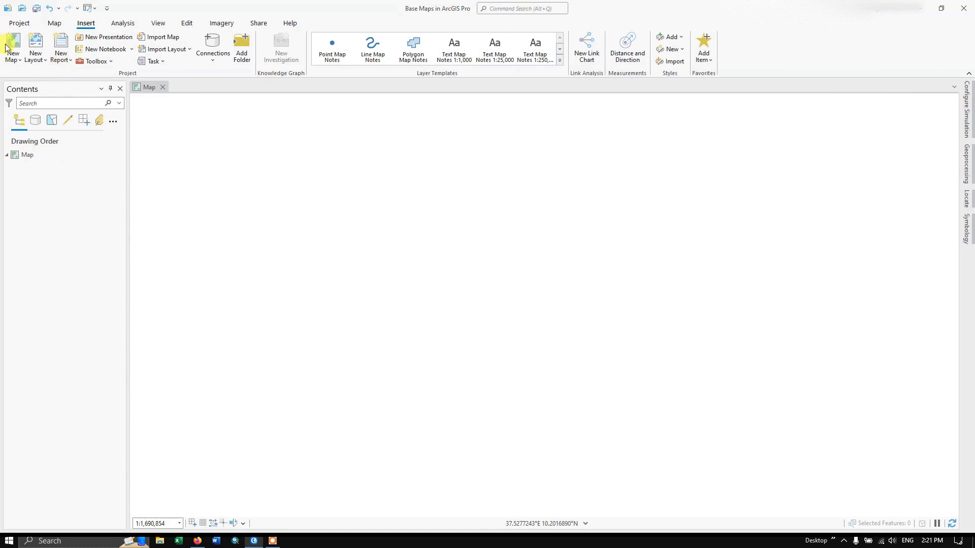
# Step: Show the Map tab's navigation and layer tools for the empty Base Maps map
pyautogui.click(54, 24)
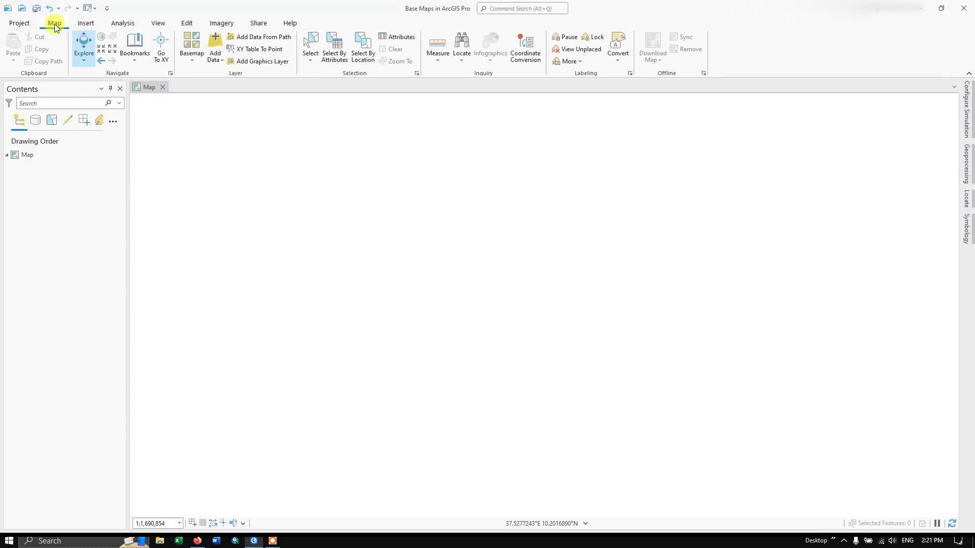
# Step: Bring up the 2D basemap gallery, from Dark Gray Canvas to Topographic Map
pyautogui.click(193, 44)
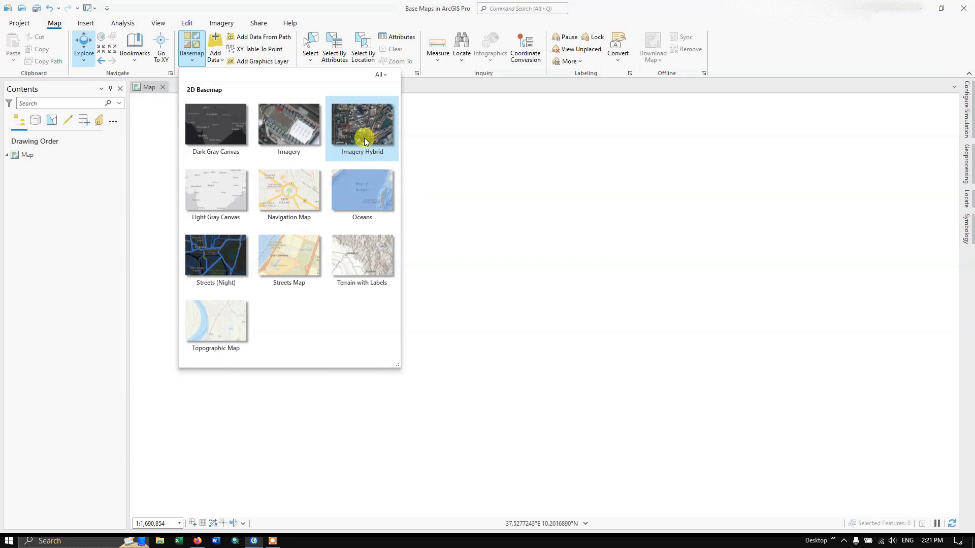
# Step: Apply the Terrain with Labels basemap and zoom in and out around Ethiopia
pyautogui.click(369, 258)
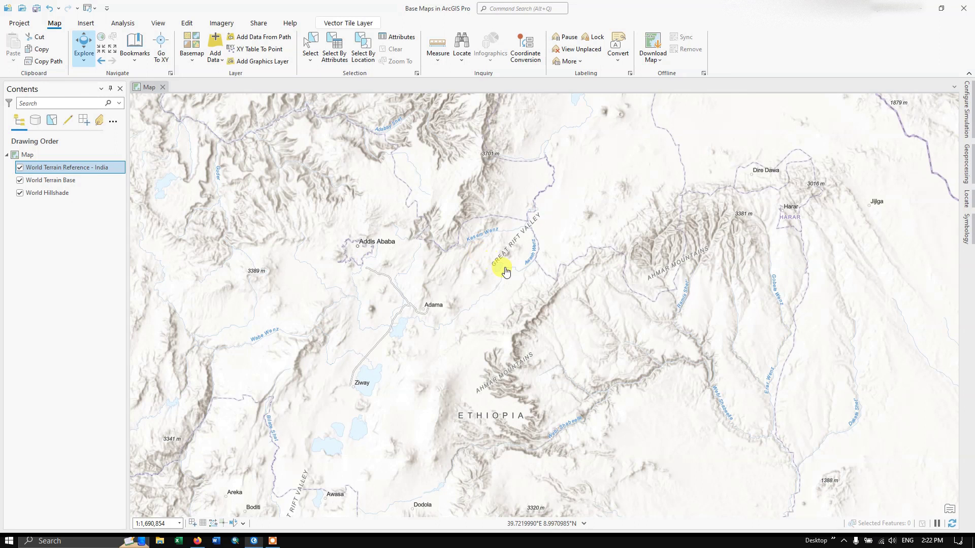
pyautogui.scroll(-1, 446, 255)
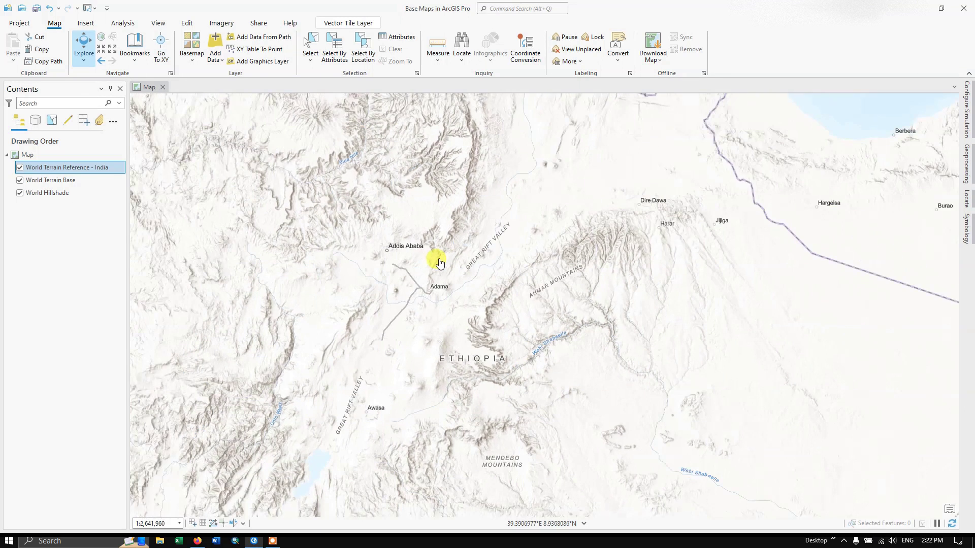
pyautogui.scroll(2, 468, 255)
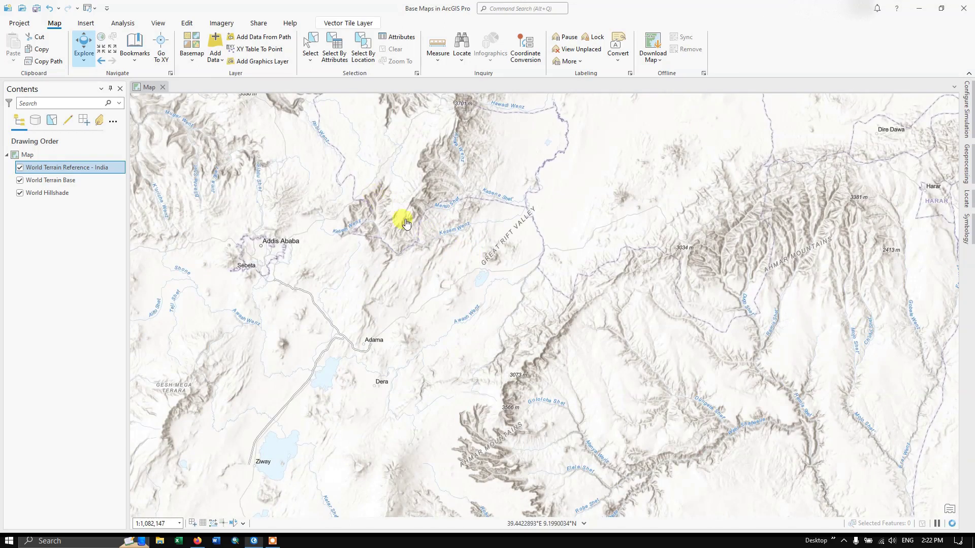
pyautogui.scroll(3, 406, 223)
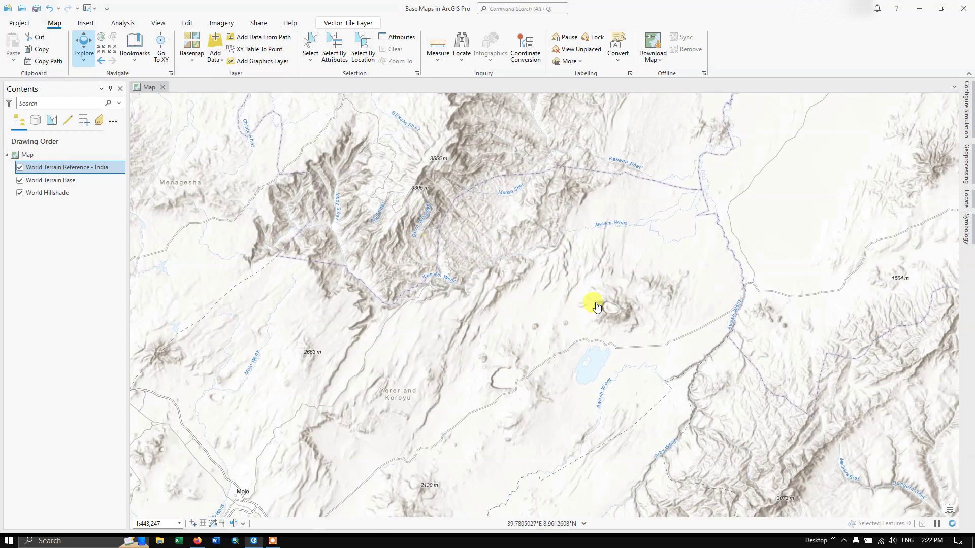
pyautogui.scroll(3, 597, 307)
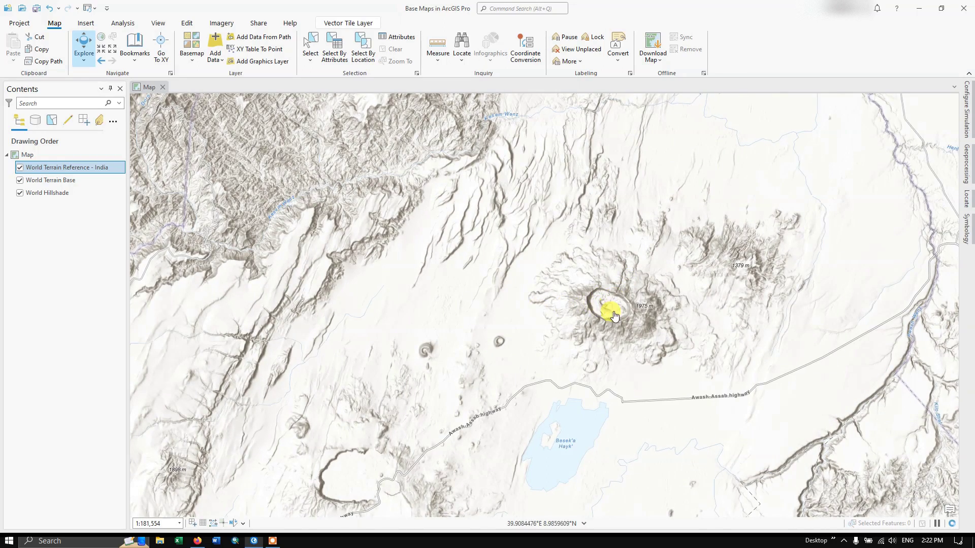
pyautogui.scroll(-3, 536, 318)
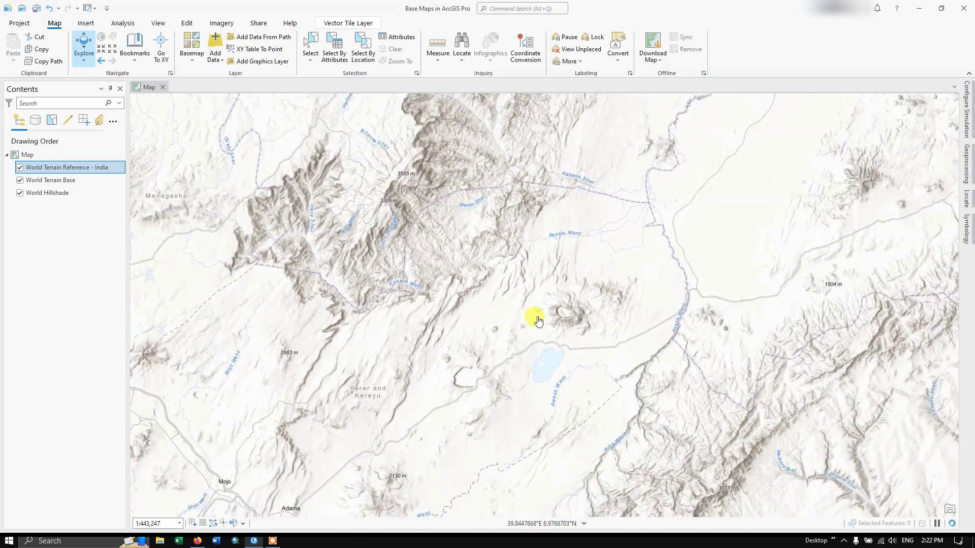
pyautogui.scroll(-5, 538, 320)
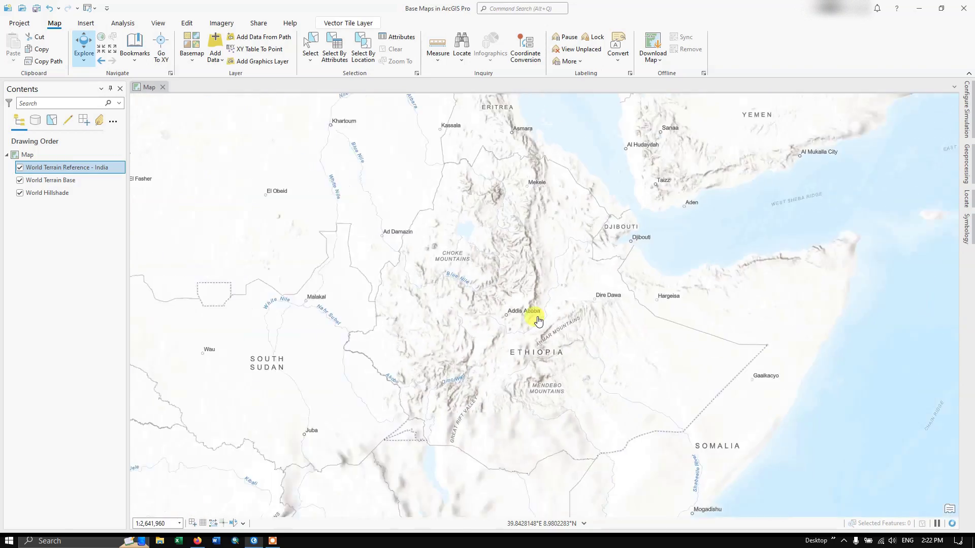
pyautogui.scroll(-10, 539, 320)
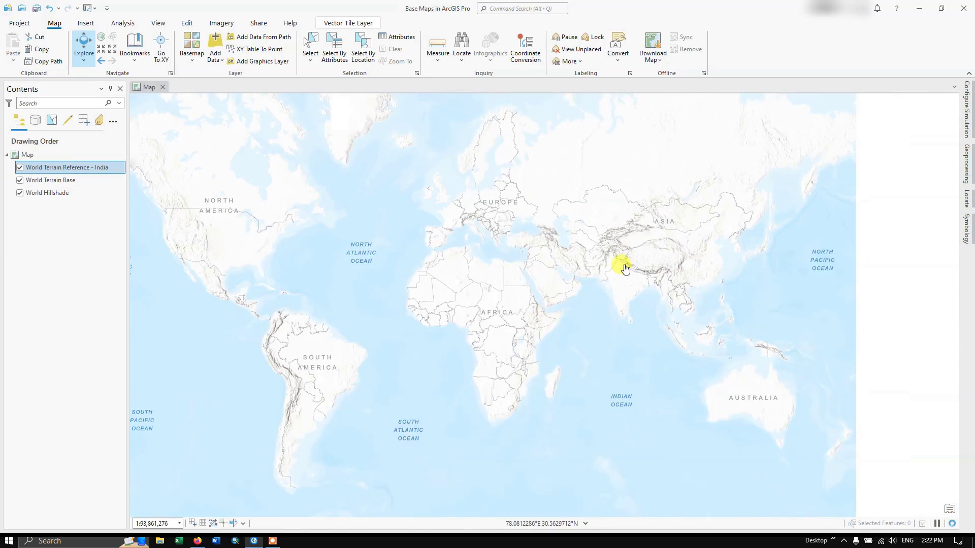
pyautogui.scroll(6, 637, 270)
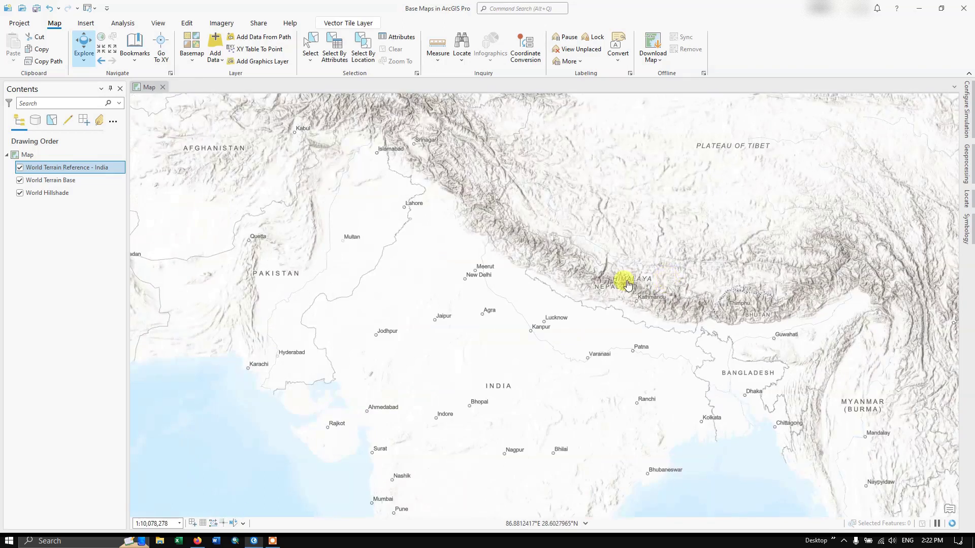
pyautogui.scroll(4, 630, 250)
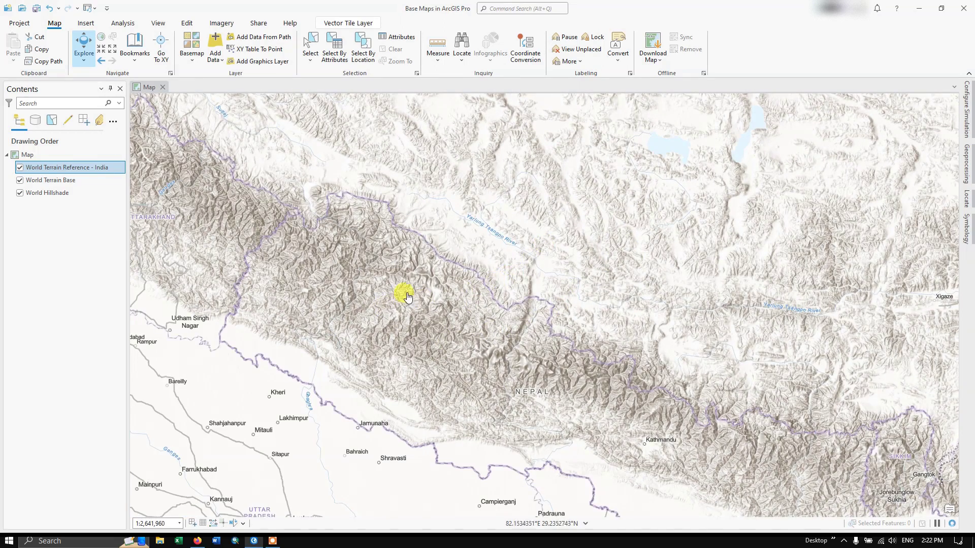
# Step: Pan to Lucknow in northern India, then zoom out to Africa, Europe and Asia
pyautogui.moveTo(392, 369); pyautogui.dragTo(496, 239)
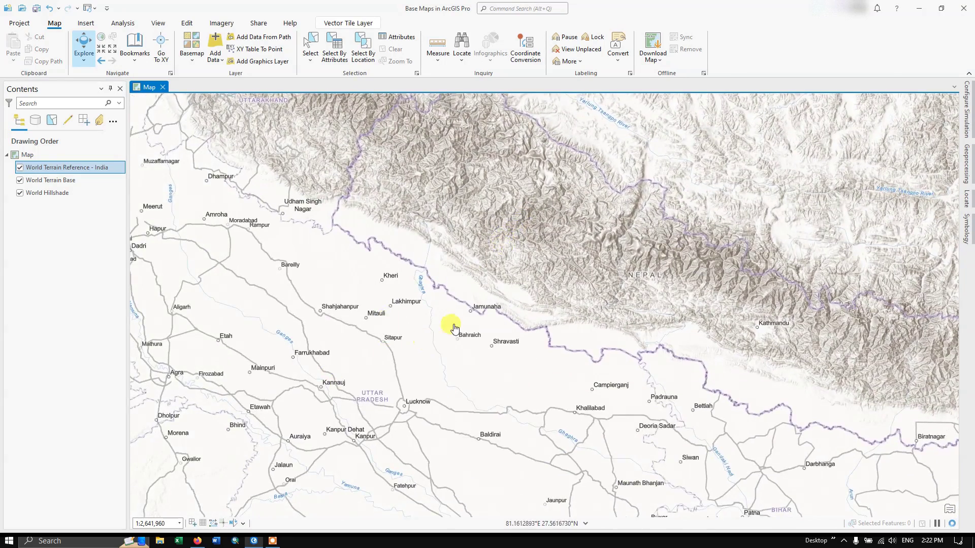
pyautogui.scroll(-4, 454, 329)
pyautogui.scroll(1, 400, 454)
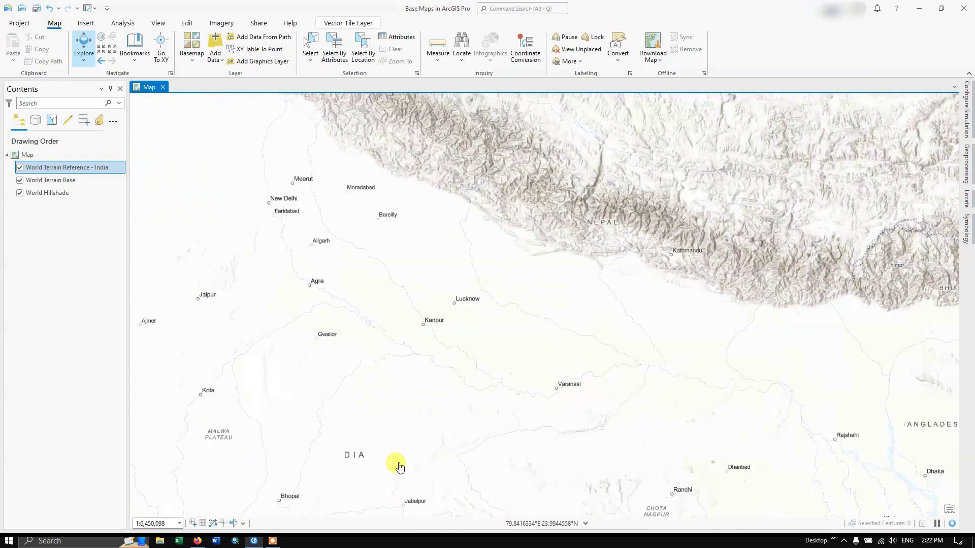
pyautogui.scroll(2, 400, 466)
pyautogui.scroll(3, 431, 373)
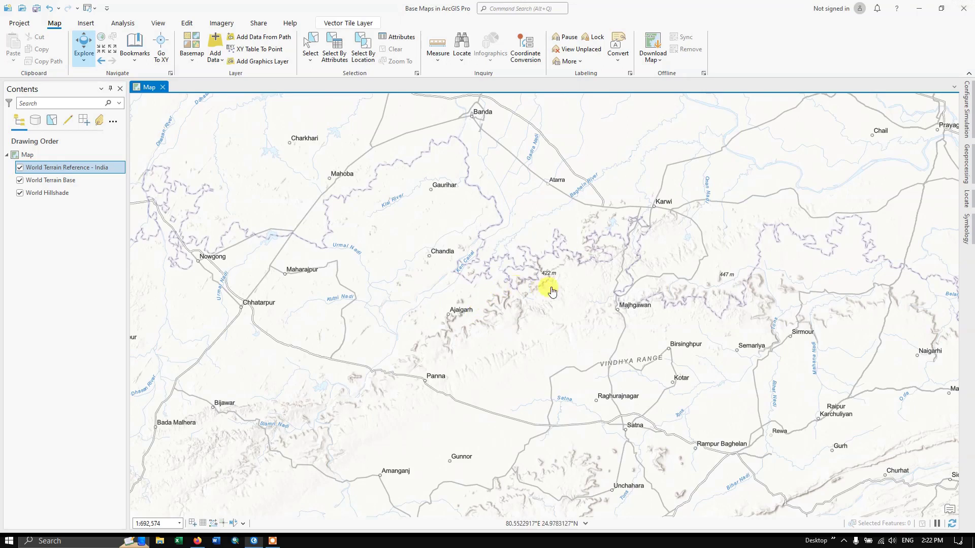
pyautogui.scroll(-6, 553, 291)
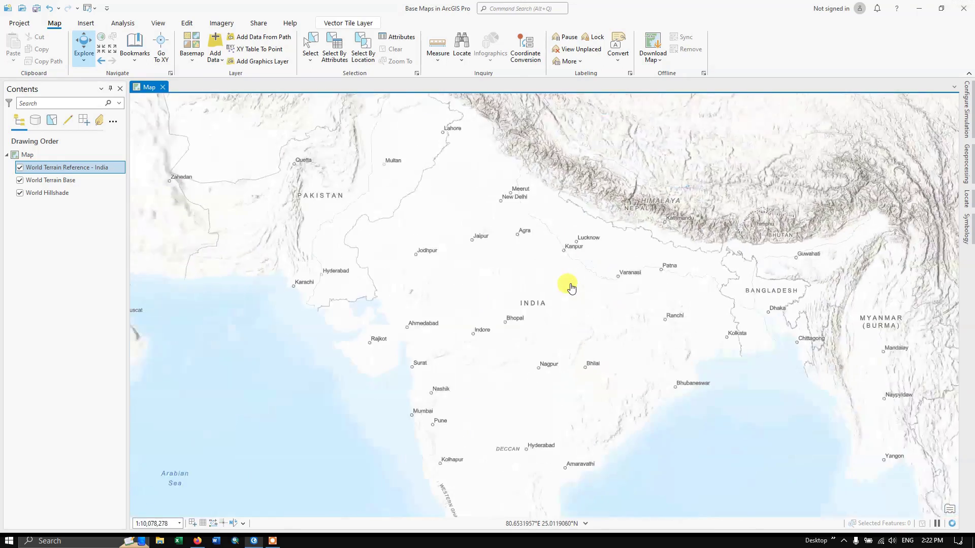
pyautogui.scroll(-3, 569, 286)
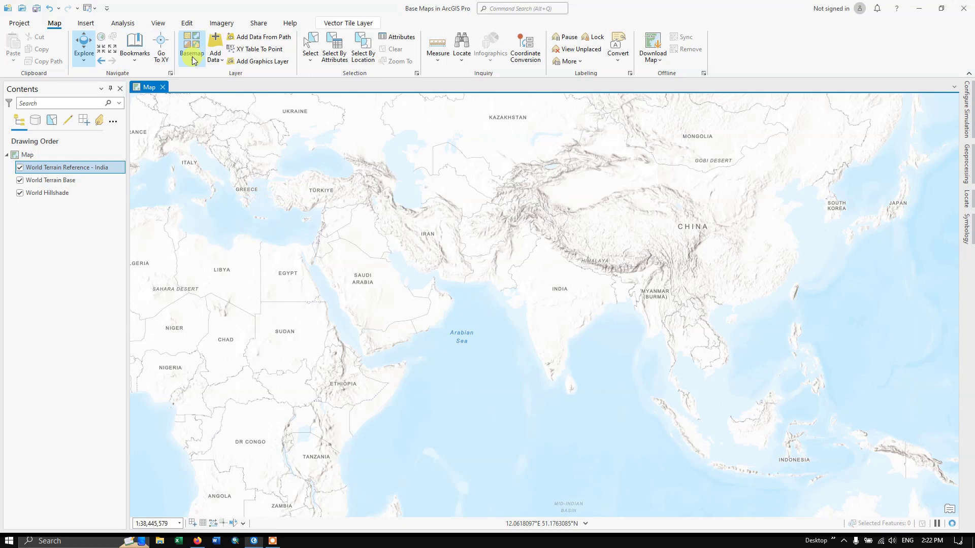
# Step: Swap the three terrain layers for the single World Imagery satellite basemap
pyautogui.click(193, 60)
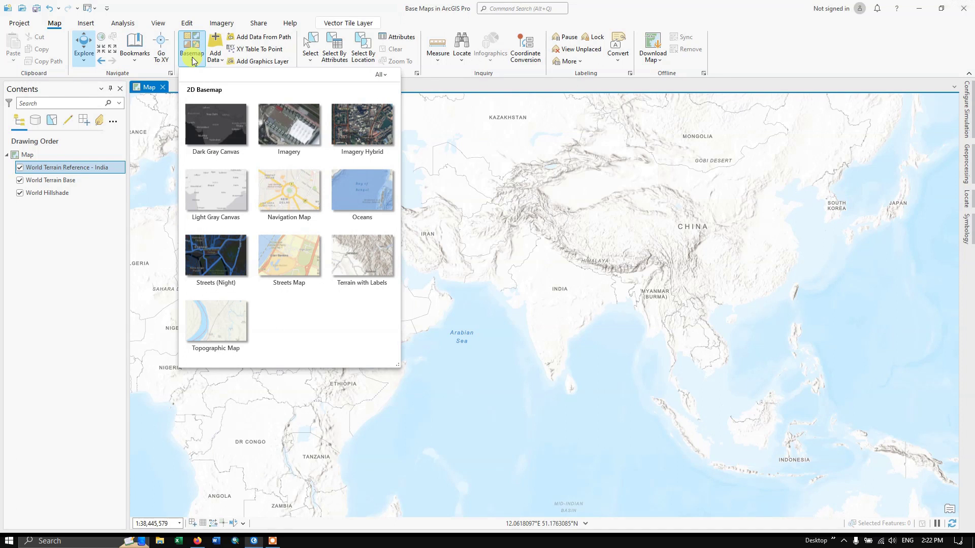
pyautogui.click(285, 140)
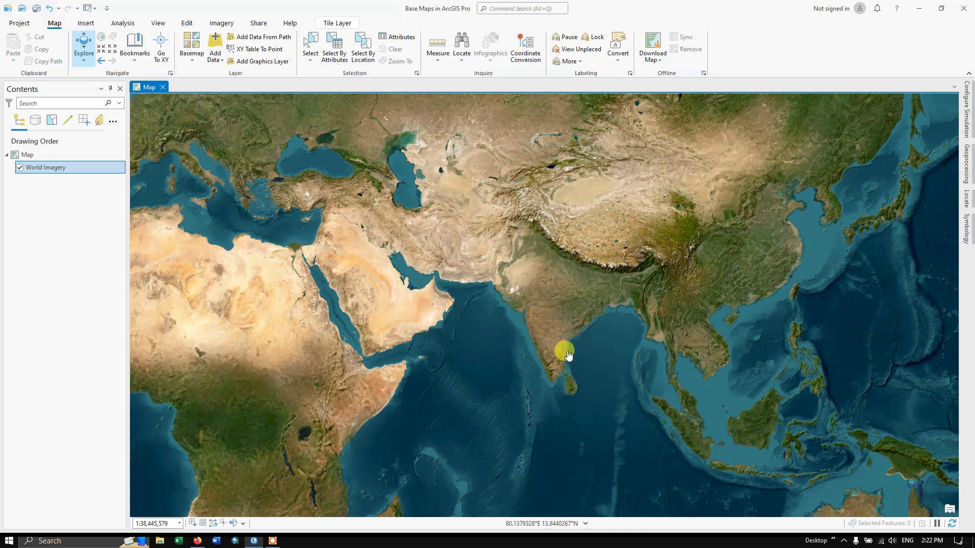
# Step: Zoom the imagery on India's southeast coast down to rooftops at about 1:2,093
pyautogui.scroll(10, 568, 354)
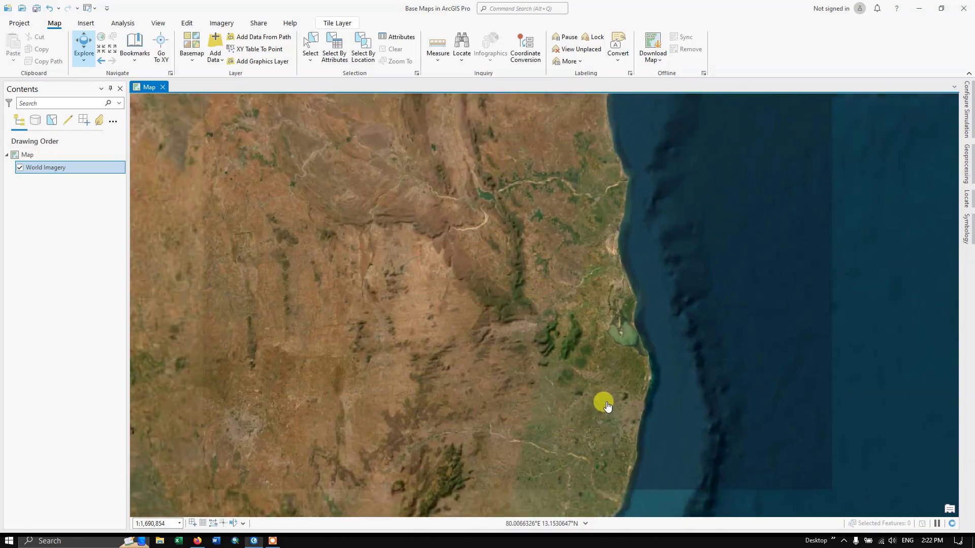
pyautogui.scroll(8, 607, 406)
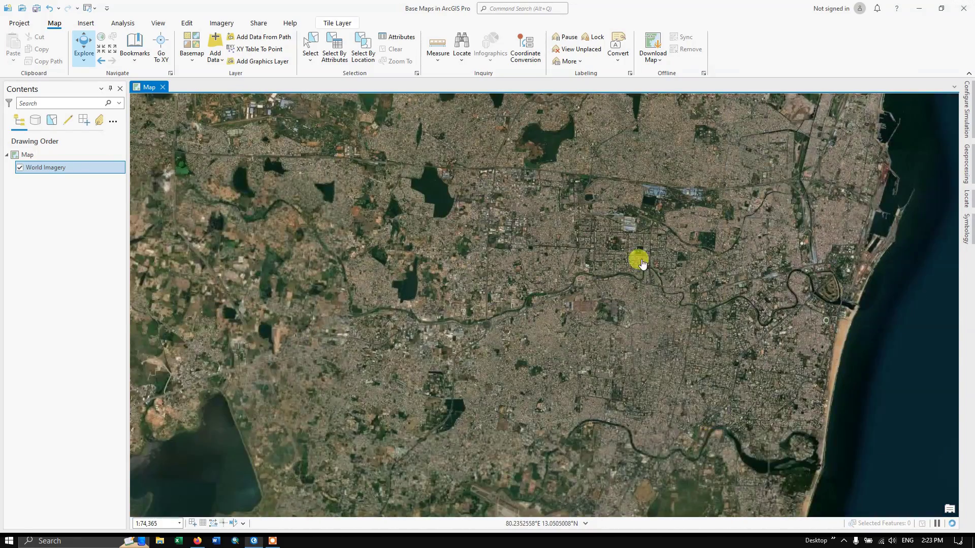
pyautogui.scroll(6, 648, 223)
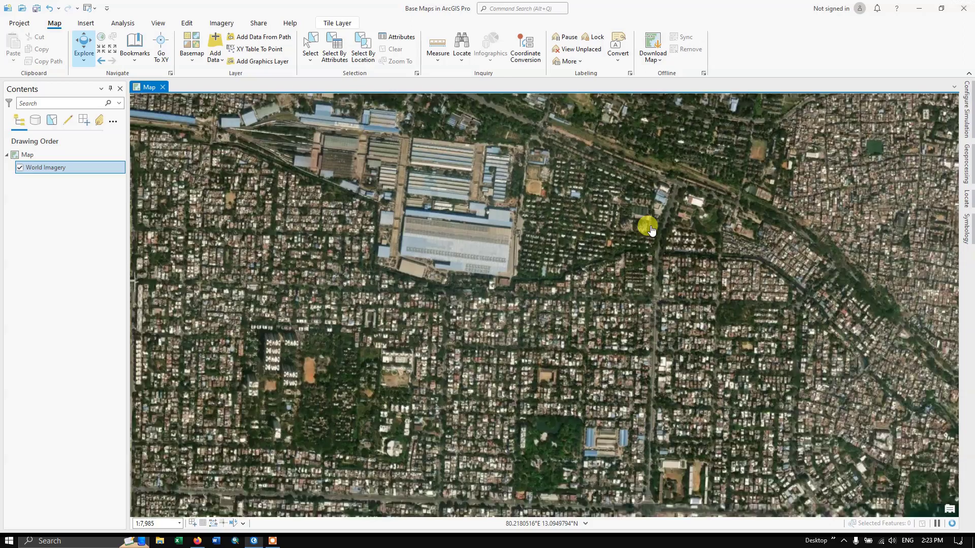
pyautogui.scroll(2, 650, 229)
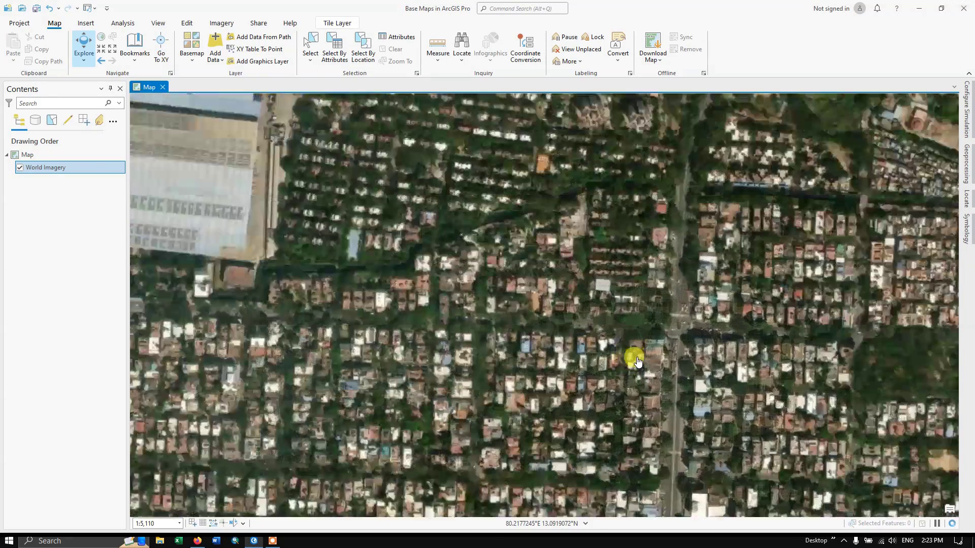
pyautogui.scroll(2, 638, 362)
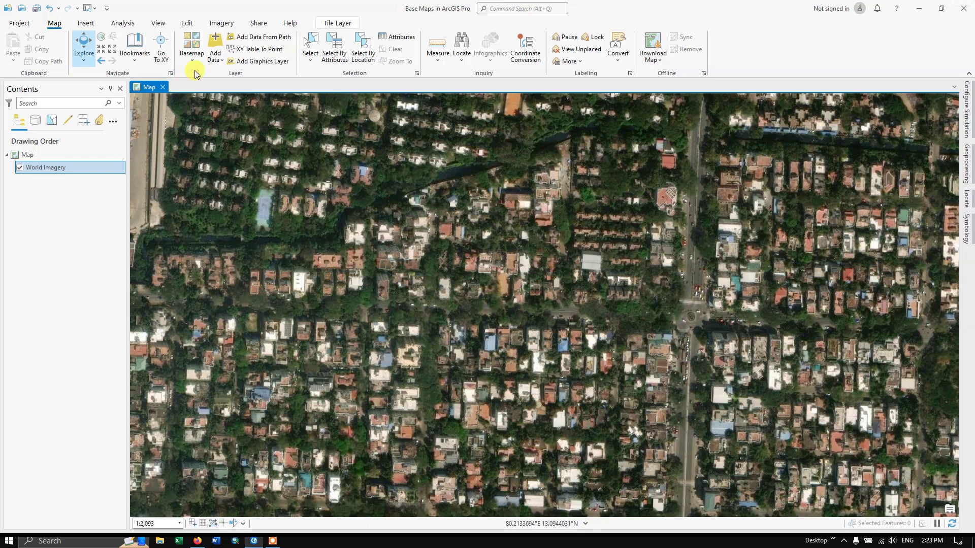
# Step: Apply the Topographic Map basemap, showing World Topographic Map - India over World Hillshade
pyautogui.click(193, 57)
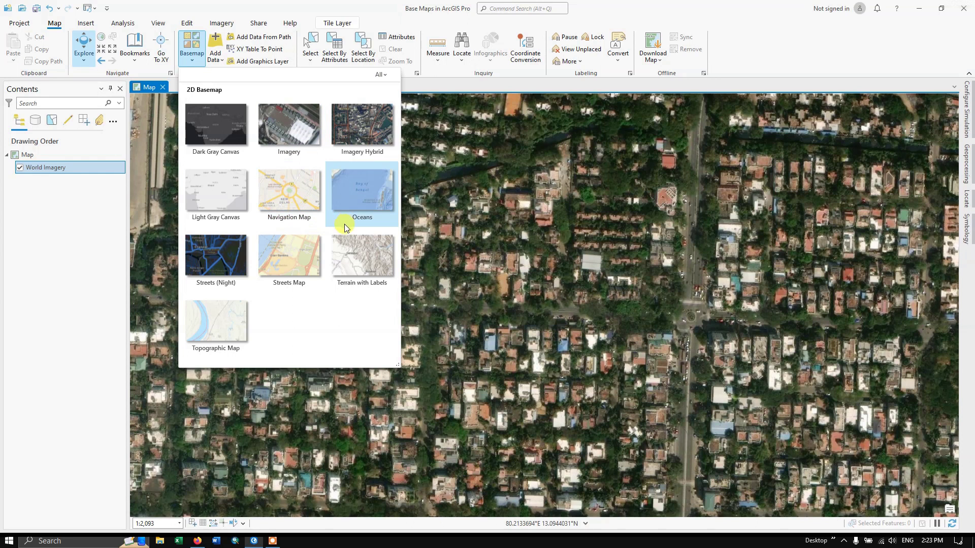
pyautogui.click(215, 328)
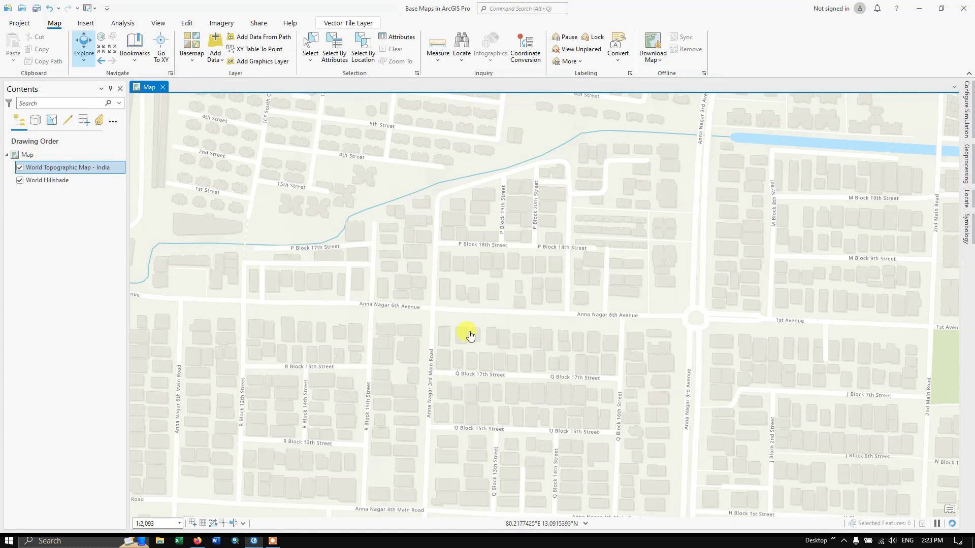
# Step: Zoom out from the Anna Nagar streets to the Chennai coastal region at about 1:283,678
pyautogui.scroll(-5, 487, 240)
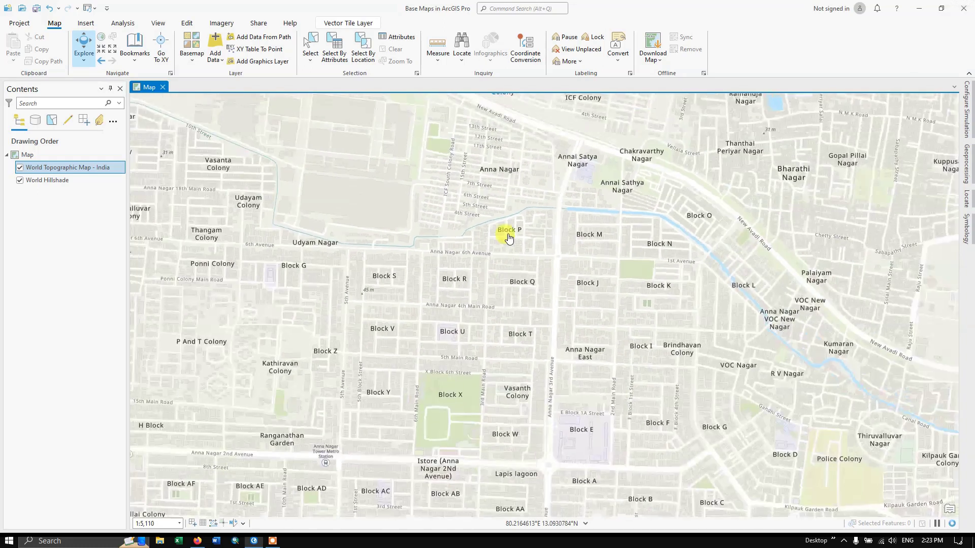
pyautogui.scroll(-2, 509, 239)
pyautogui.scroll(3, 506, 304)
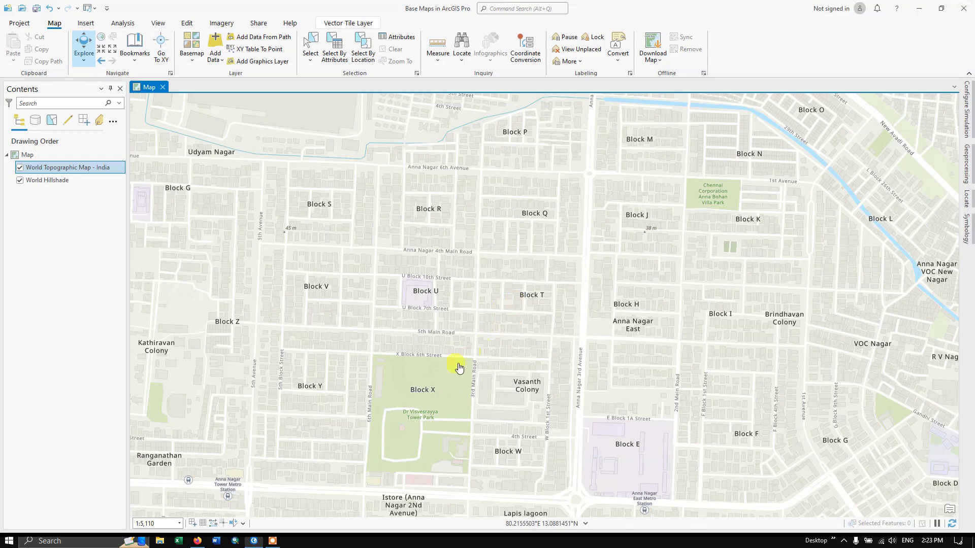
pyautogui.scroll(-3, 449, 384)
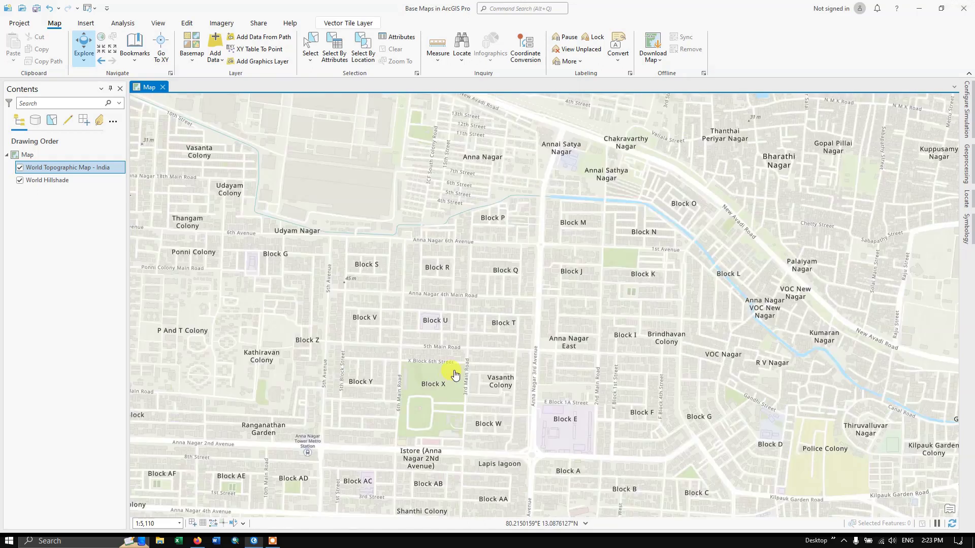
pyautogui.scroll(3, 600, 279)
pyautogui.scroll(-8, 605, 283)
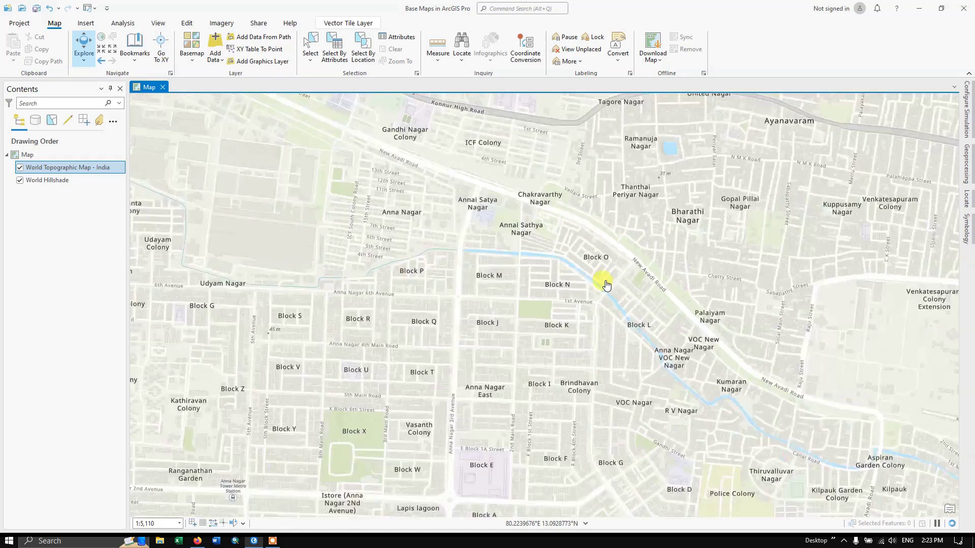
pyautogui.scroll(-6, 606, 284)
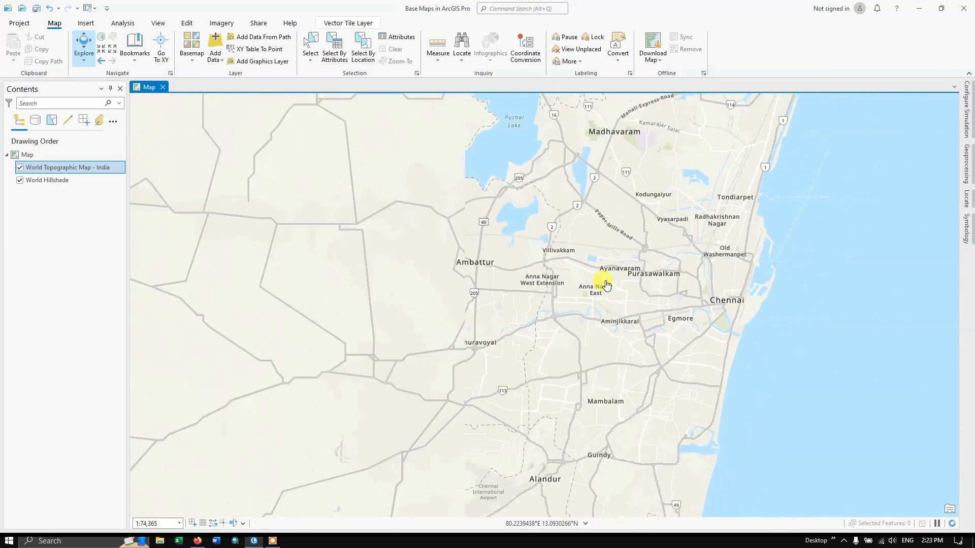
# Step: Remove the World Topographic Map layer and apply the Streets Map basemap instead
pyautogui.rightClick(47, 169)
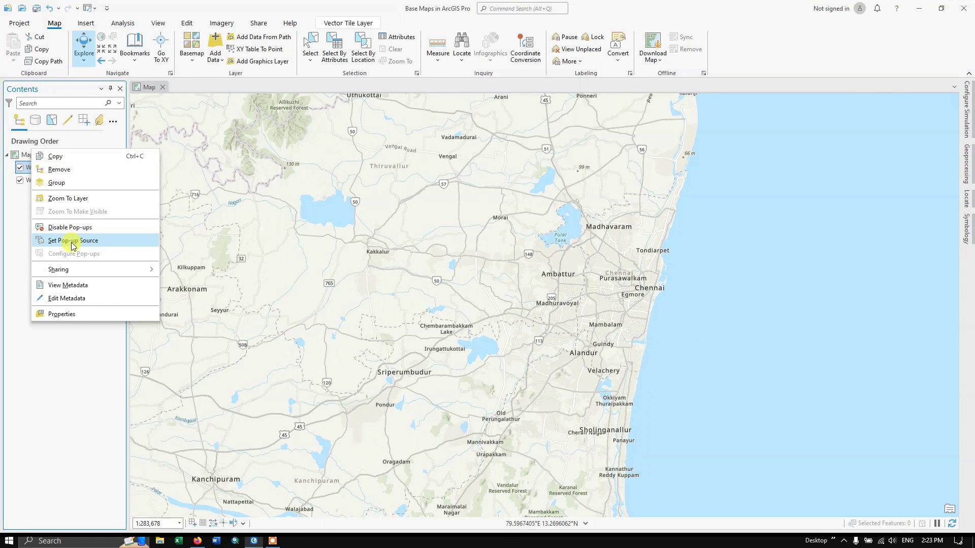
pyautogui.click(64, 171)
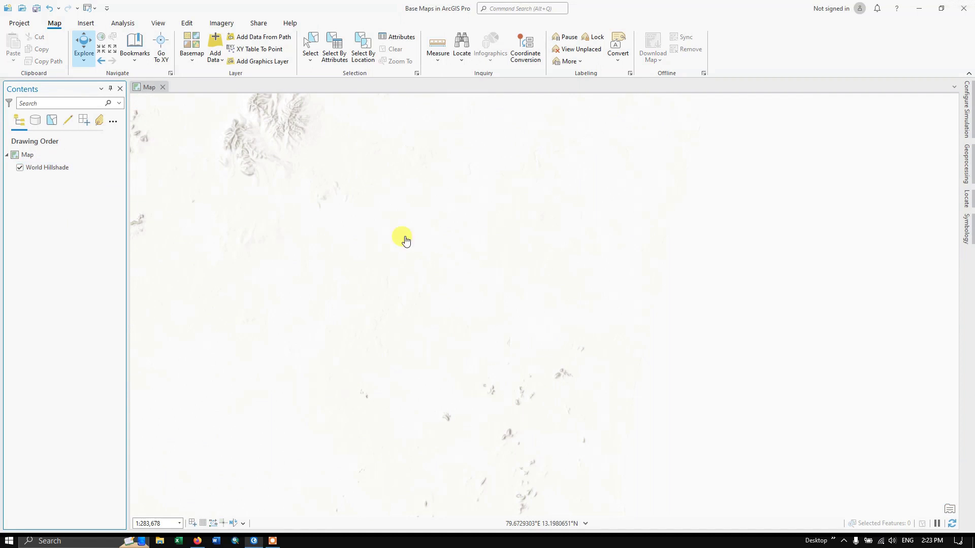
pyautogui.click(197, 57)
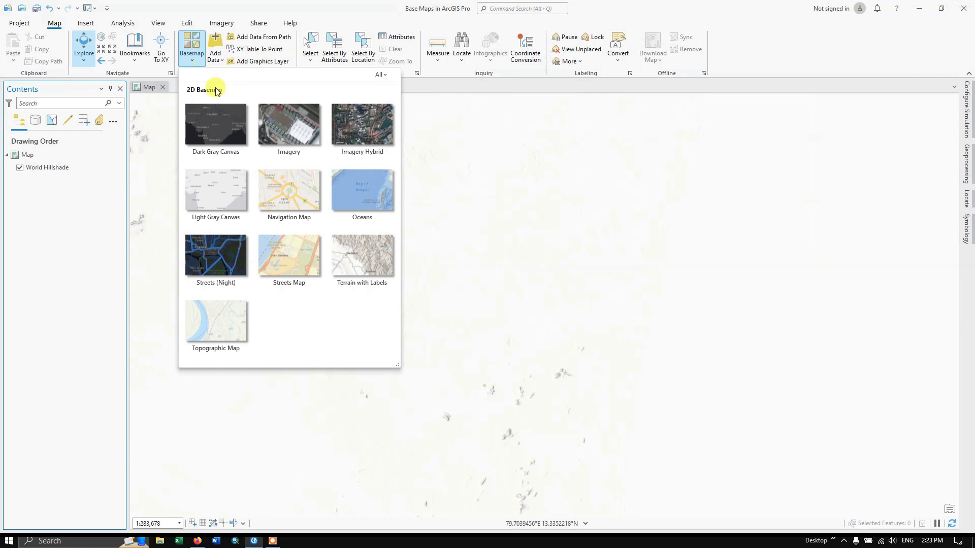
pyautogui.click(299, 266)
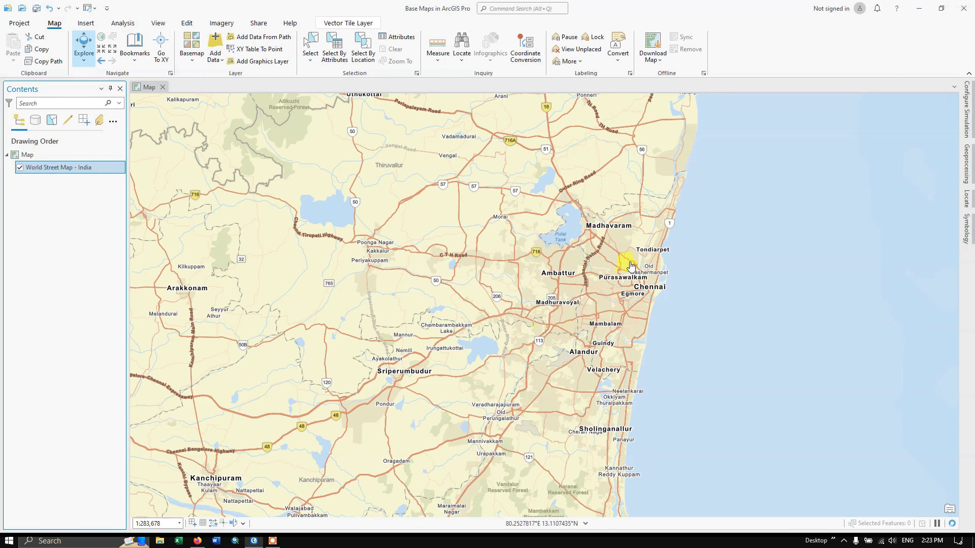
# Step: Zoom into Chennai and pan to Kasi Puram and the Fishing Harbour at about 1:5,110
pyautogui.scroll(1, 446, 254)
pyautogui.scroll(1, 550, 259)
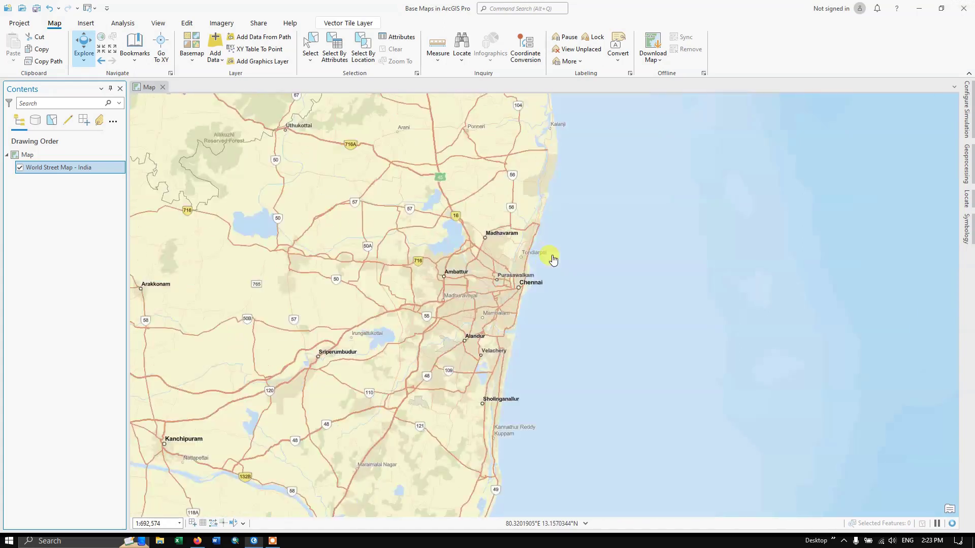
pyautogui.scroll(5, 485, 302)
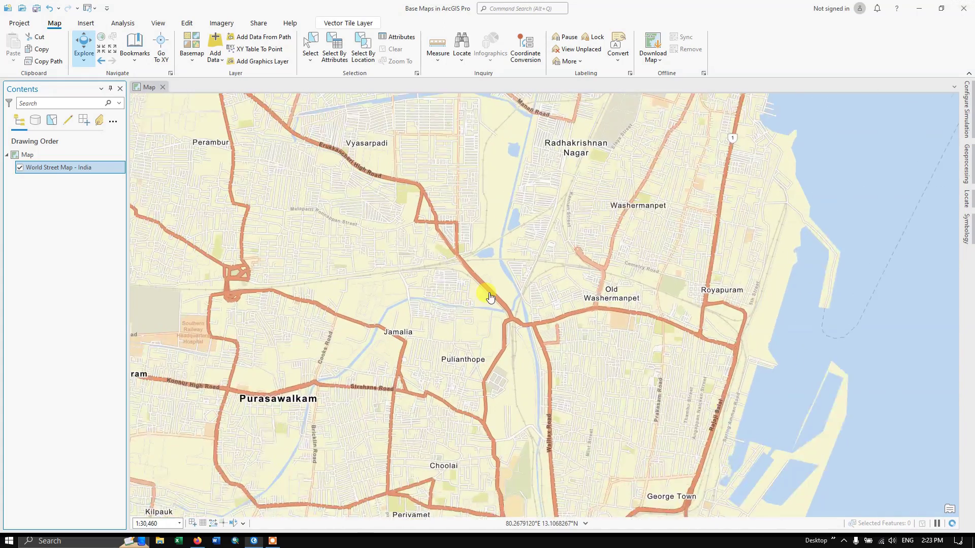
pyautogui.scroll(2, 660, 287)
pyautogui.scroll(1, 546, 198)
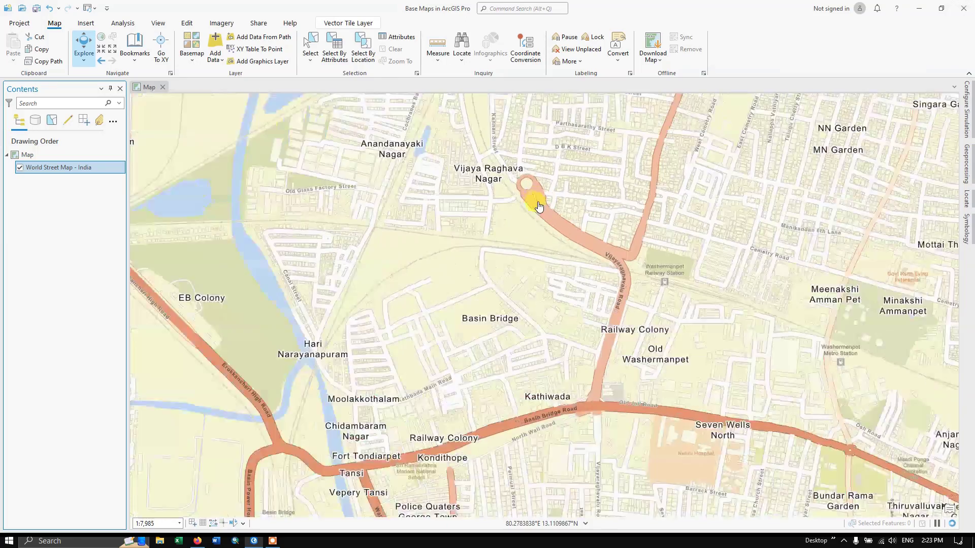
pyautogui.moveTo(603, 179); pyautogui.dragTo(509, 427)
pyautogui.moveTo(651, 216); pyautogui.dragTo(522, 331)
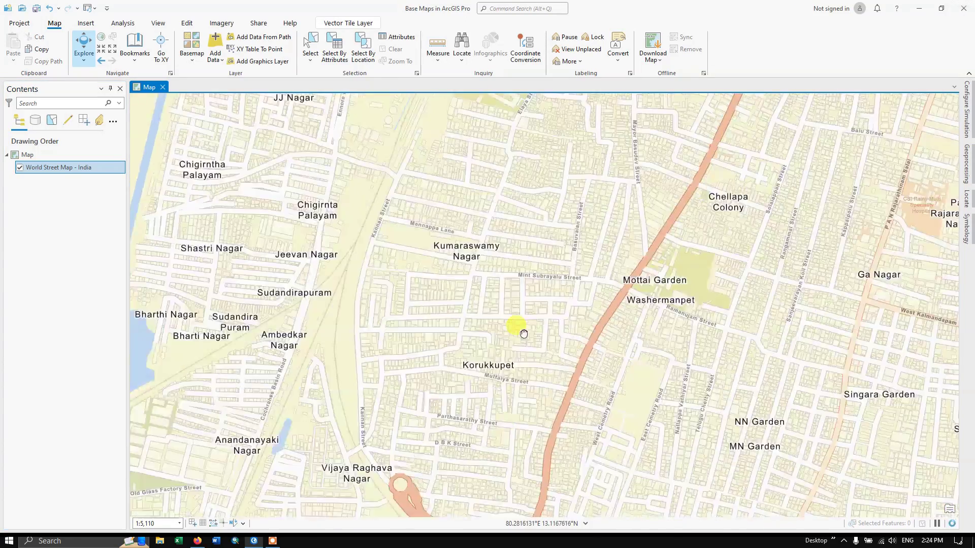
pyautogui.moveTo(568, 206); pyautogui.dragTo(331, 218)
pyautogui.moveTo(627, 207); pyautogui.dragTo(382, 406)
pyautogui.moveTo(599, 167); pyautogui.dragTo(538, 300)
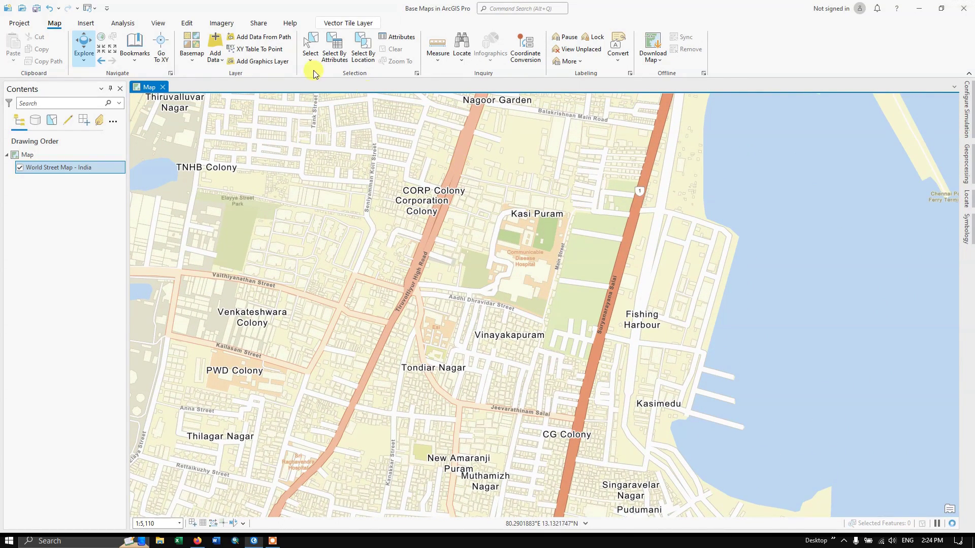
# Step: Apply the Oceans basemap and zoom out to the Indian Ocean at 1:38,445,579
pyautogui.click(191, 56)
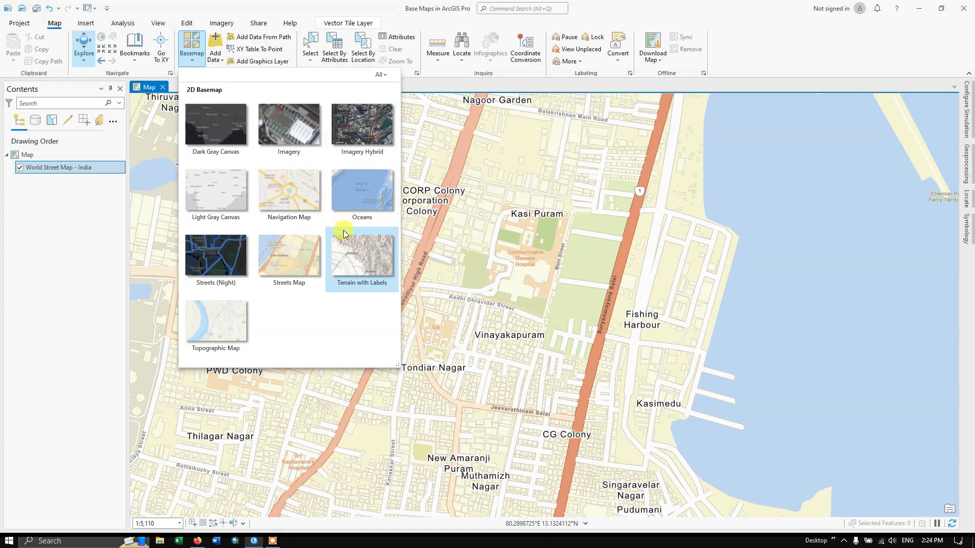
pyautogui.click(363, 193)
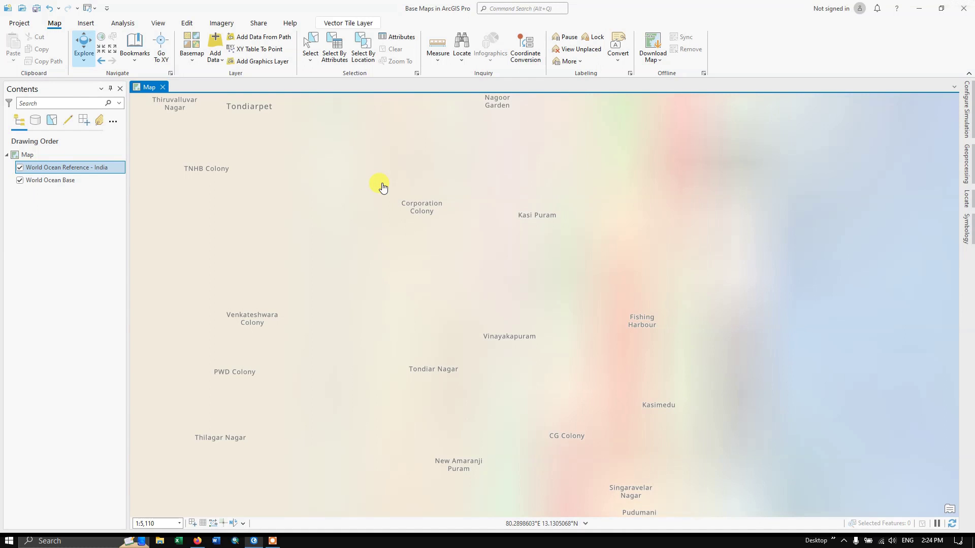
pyautogui.scroll(-1, 367, 182)
pyautogui.scroll(-3, 552, 289)
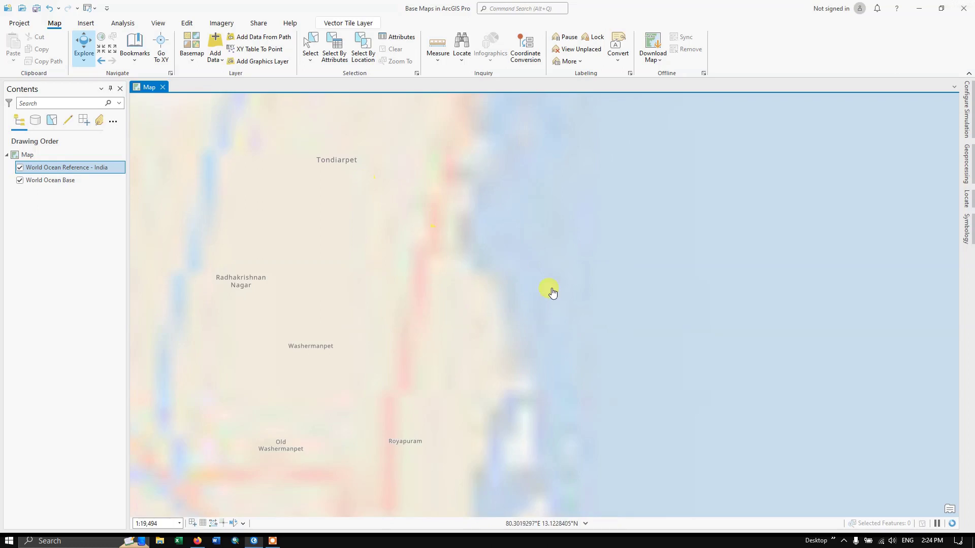
pyautogui.scroll(-6, 544, 276)
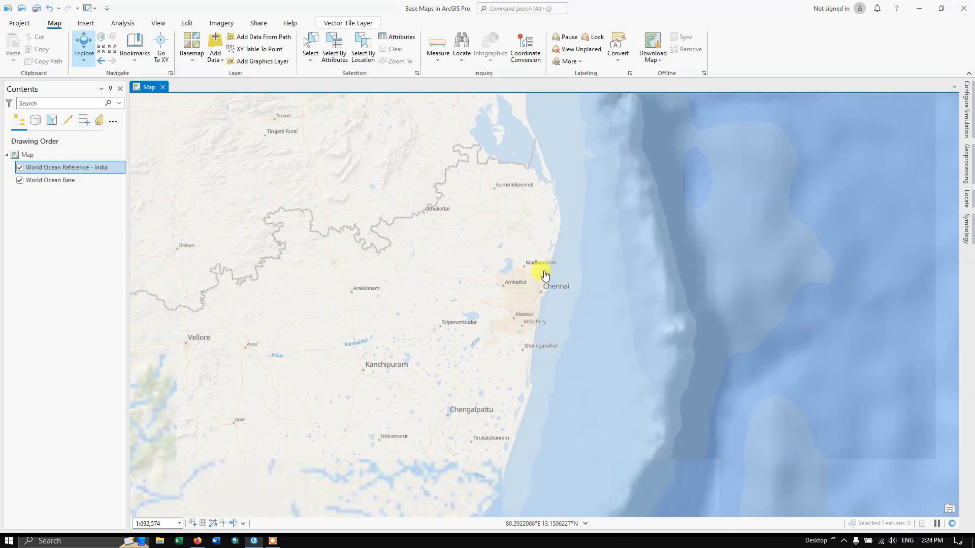
pyautogui.scroll(-5, 545, 275)
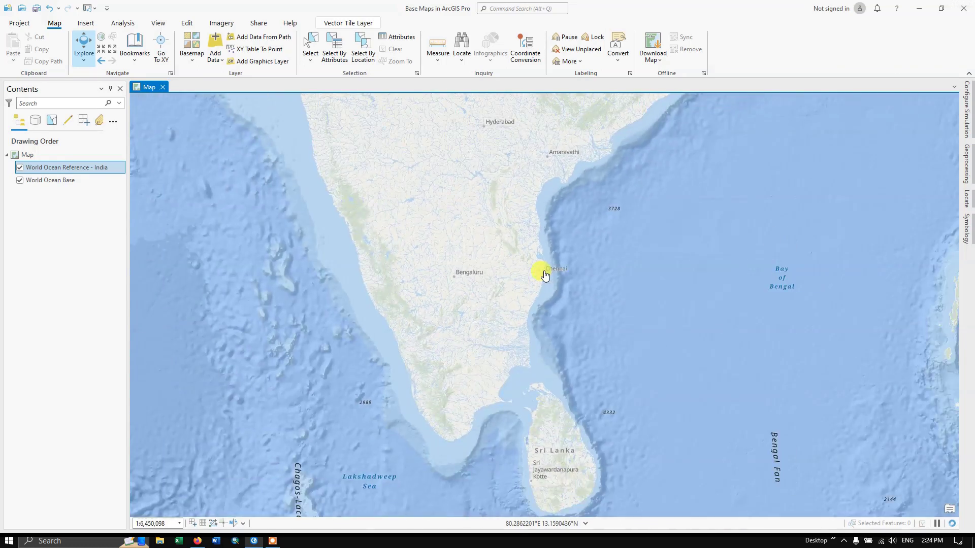
pyautogui.scroll(-2, 545, 276)
pyautogui.scroll(3, 507, 283)
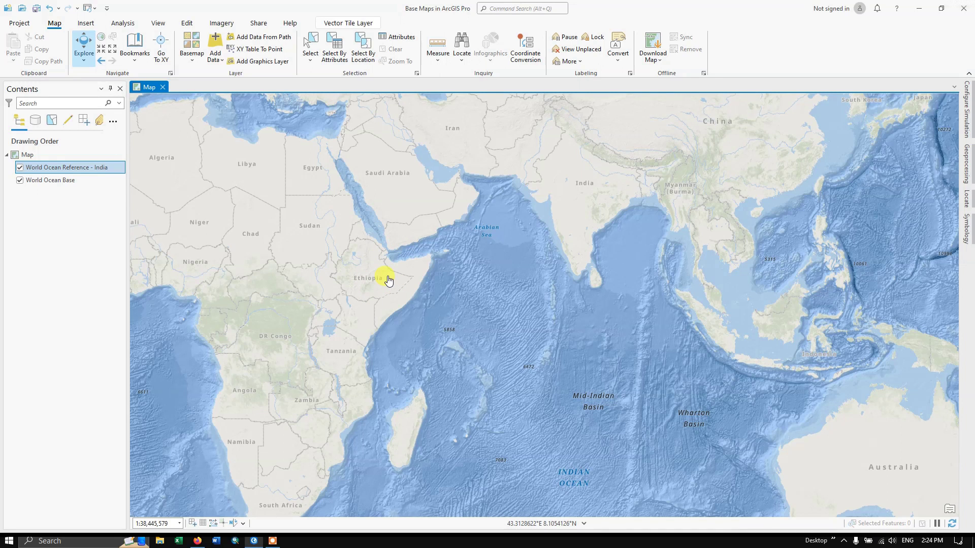
pyautogui.scroll(1, 599, 325)
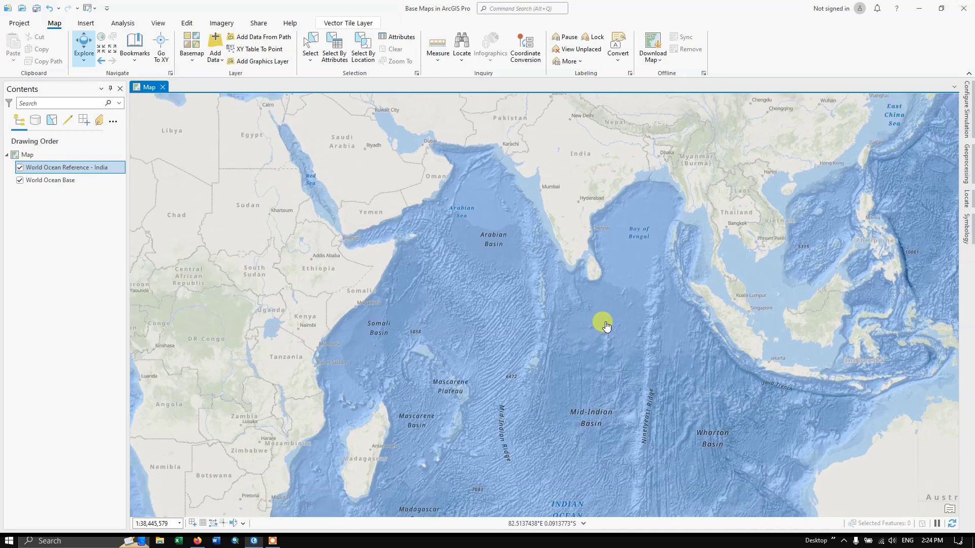
pyautogui.scroll(1, 681, 209)
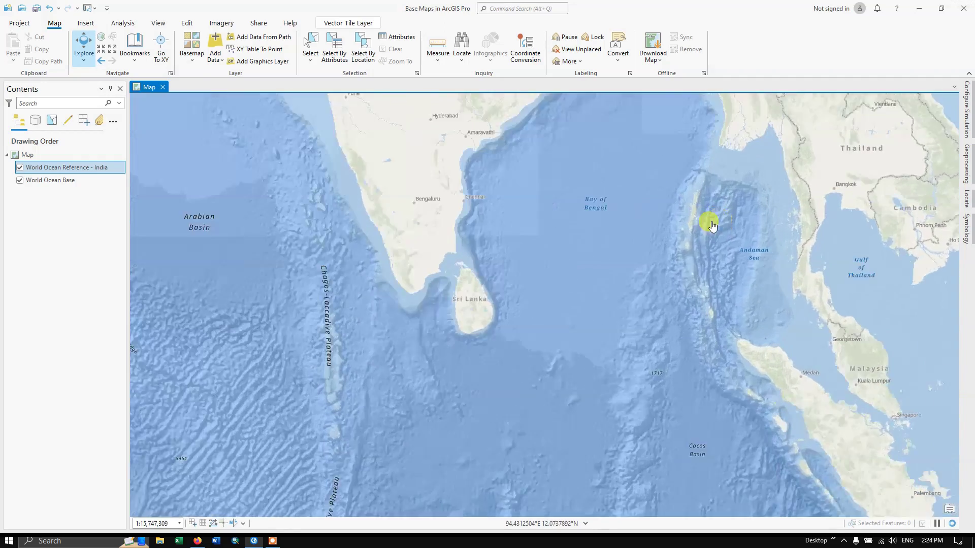
pyautogui.scroll(1, 453, 164)
pyautogui.scroll(2, 451, 162)
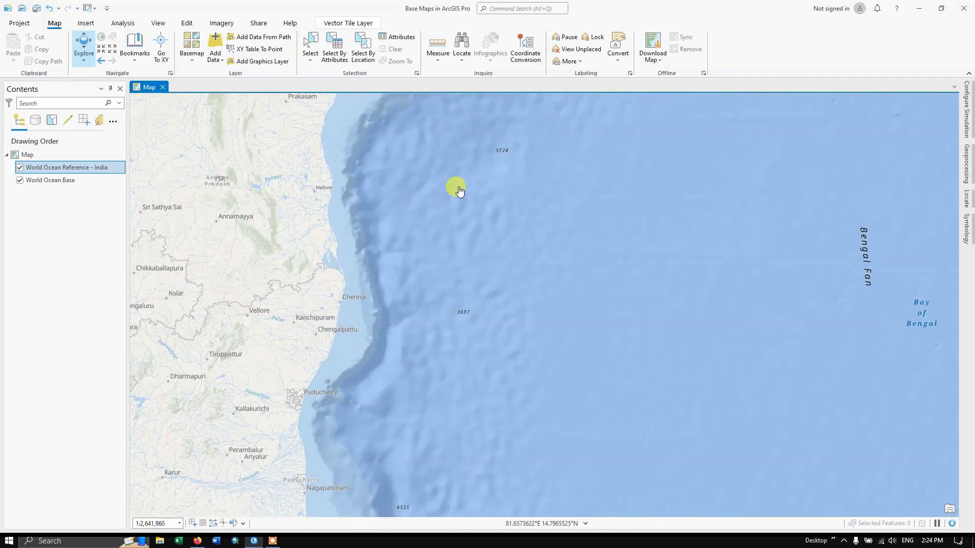
pyautogui.scroll(-1, 480, 216)
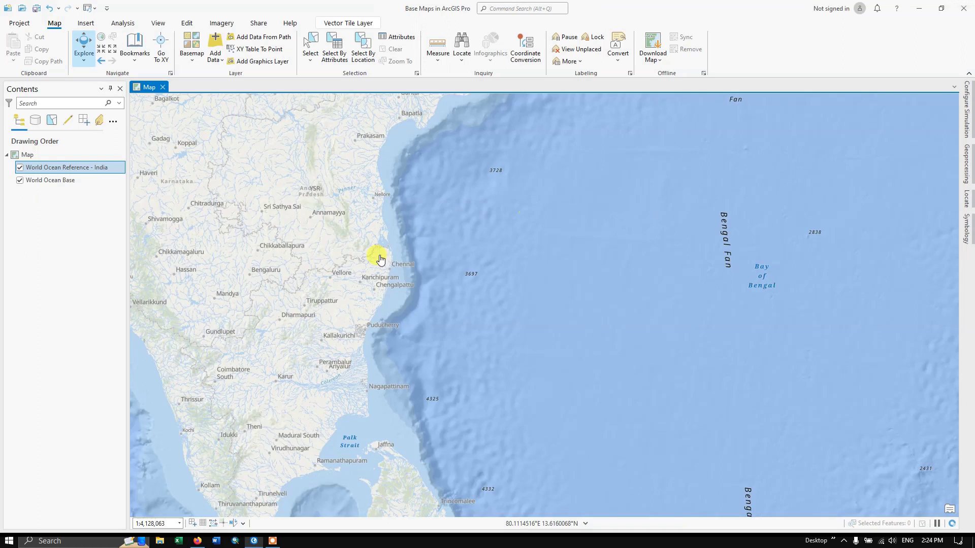
pyautogui.scroll(2, 386, 260)
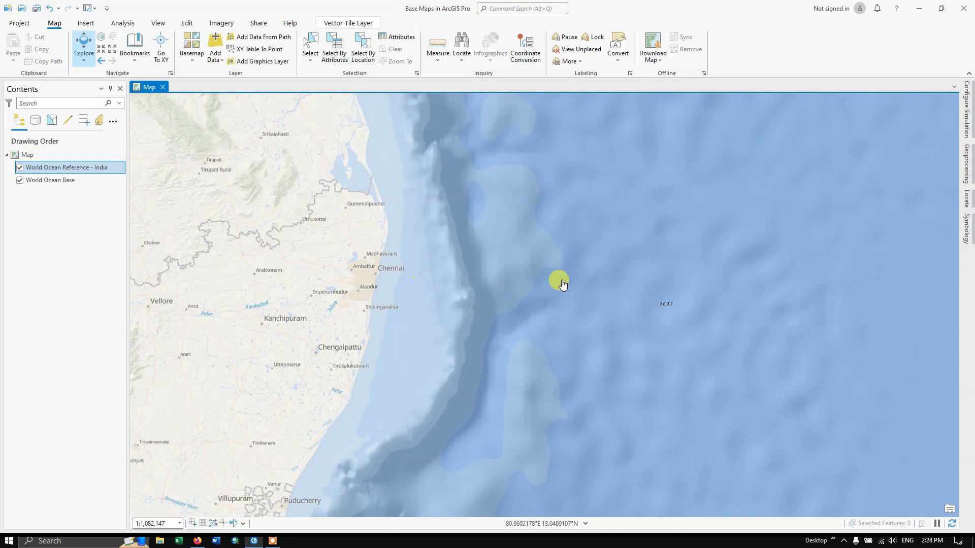
pyautogui.scroll(-1, 566, 250)
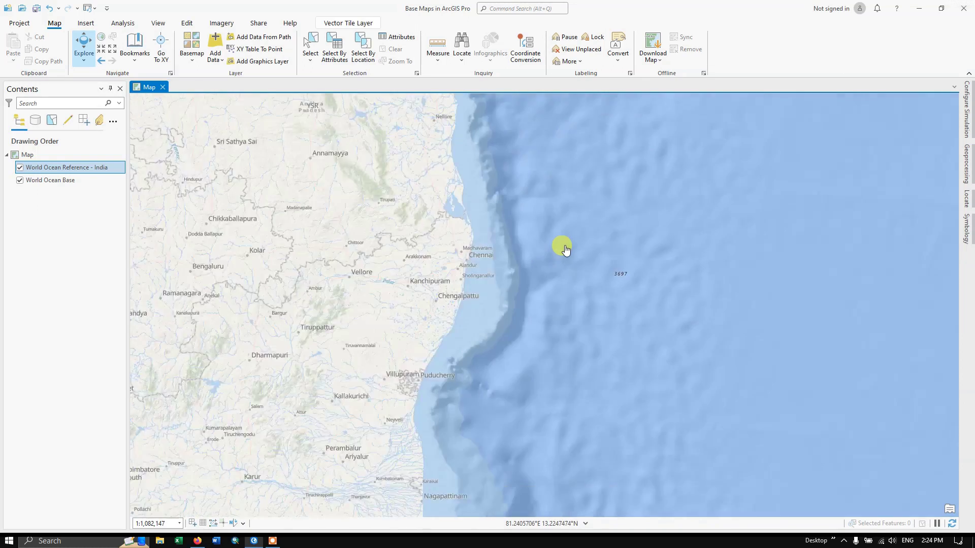
pyautogui.scroll(-5, 564, 250)
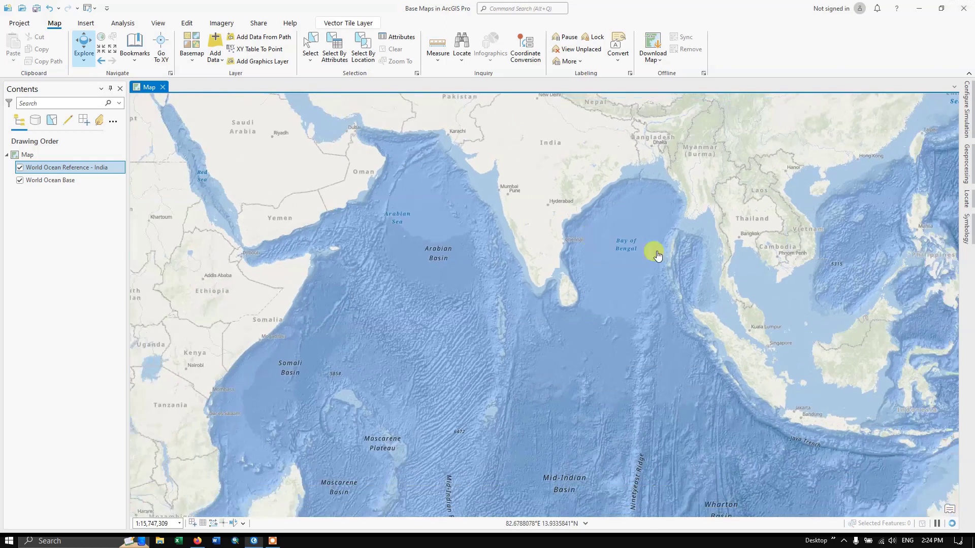
pyautogui.scroll(-2, 681, 276)
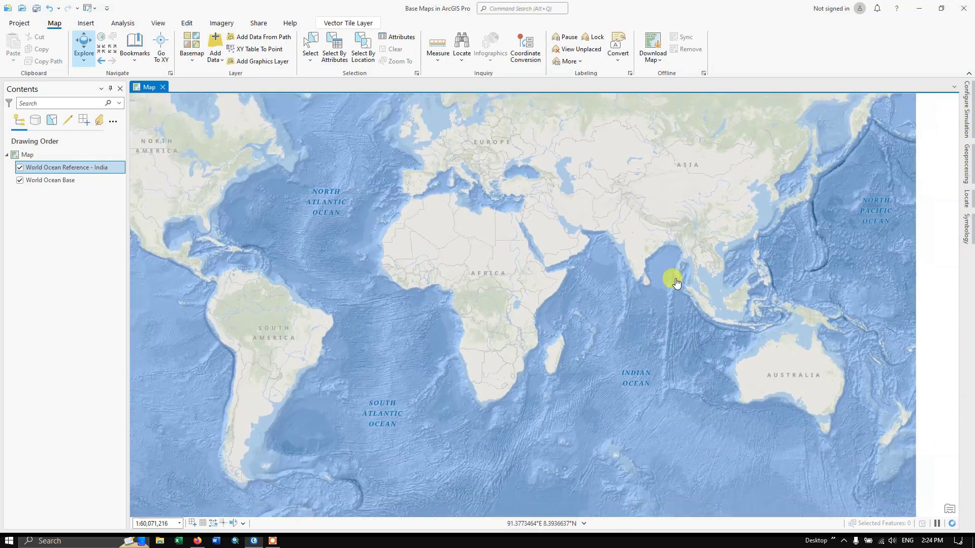
pyautogui.scroll(-3, 673, 276)
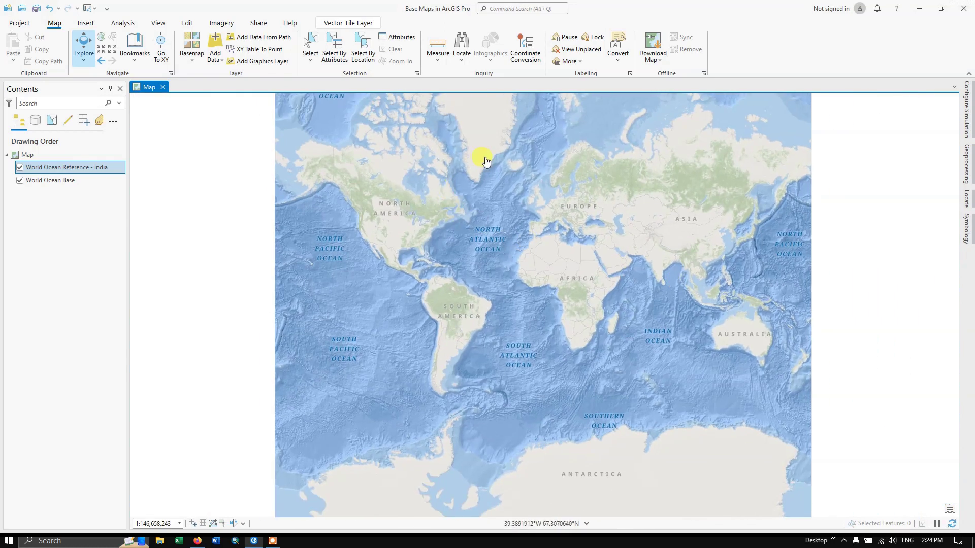
pyautogui.scroll(2, 486, 161)
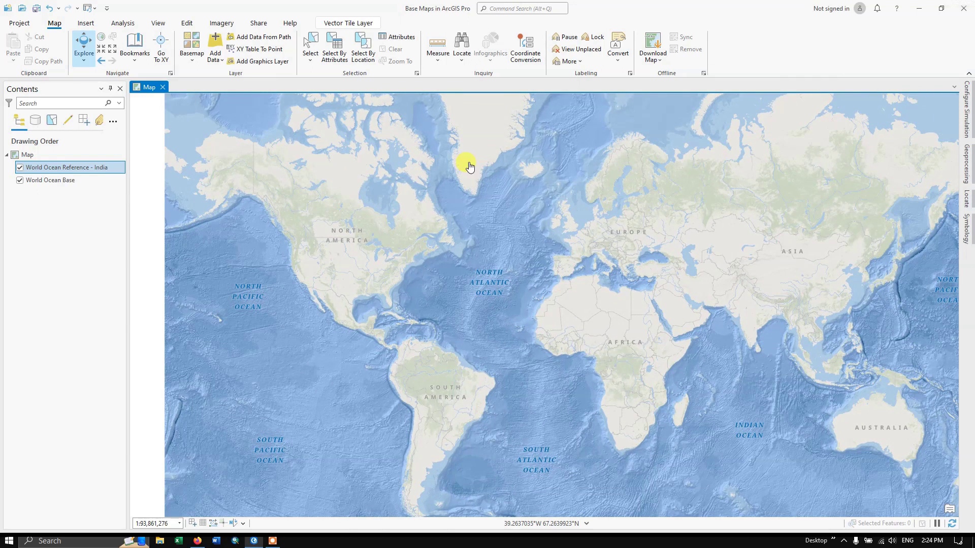
pyautogui.scroll(-2, 552, 226)
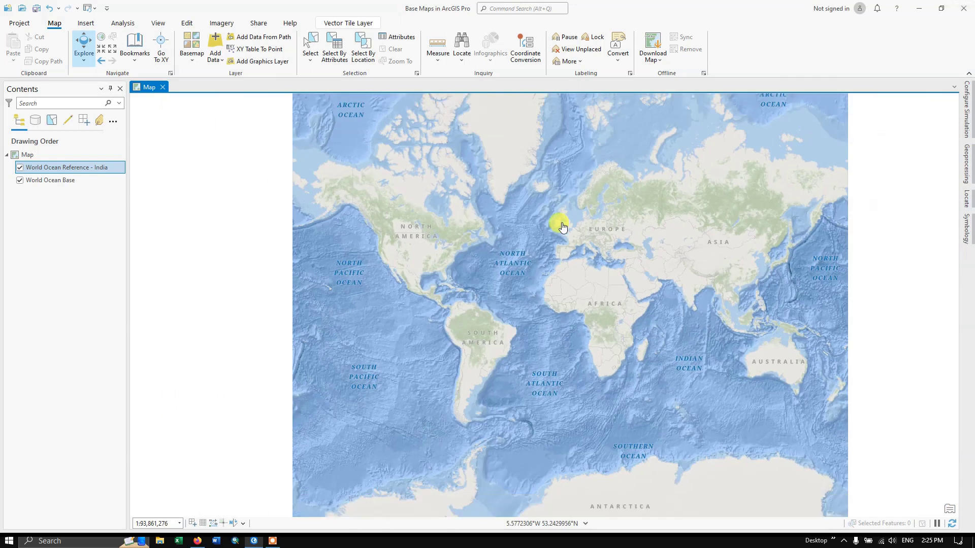
pyautogui.scroll(2, 772, 224)
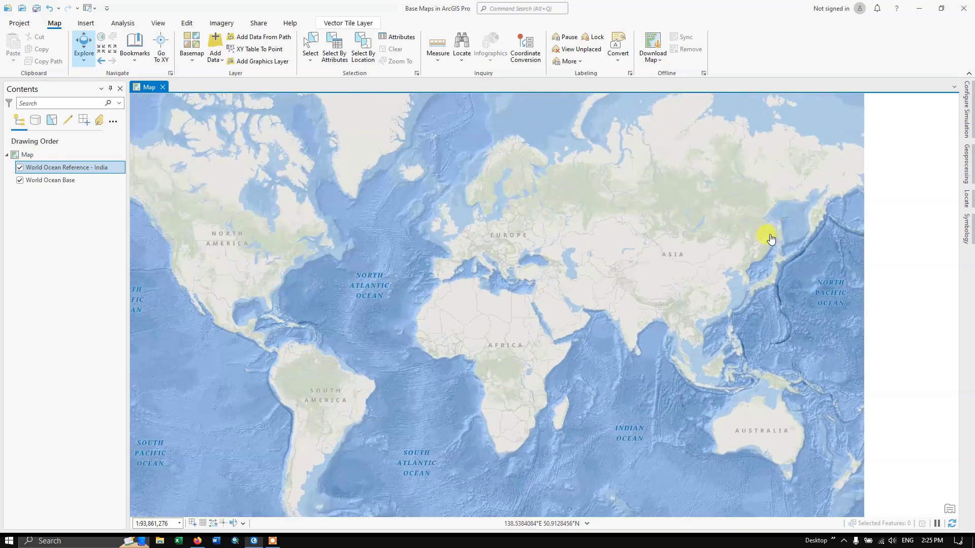
pyautogui.scroll(4, 807, 323)
pyautogui.scroll(4, 810, 326)
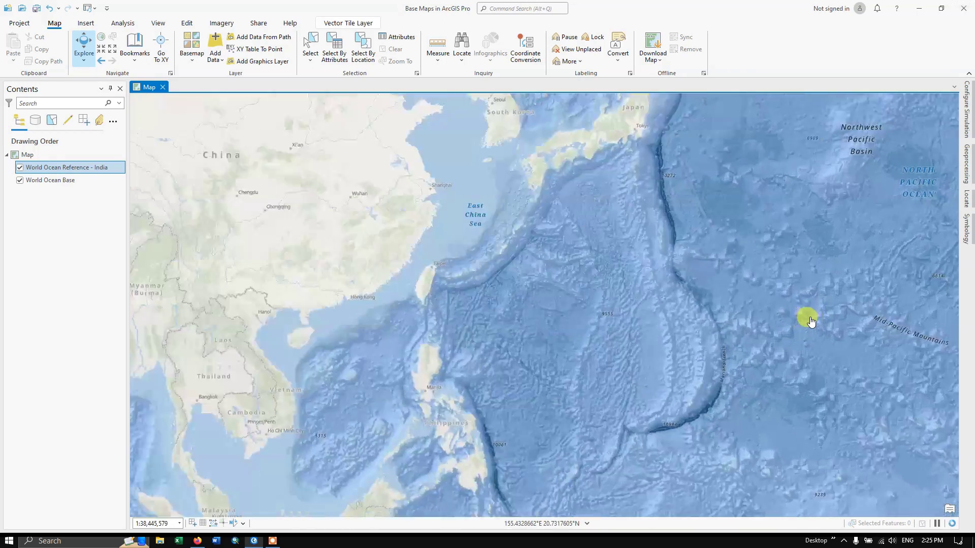
pyautogui.scroll(-4, 696, 320)
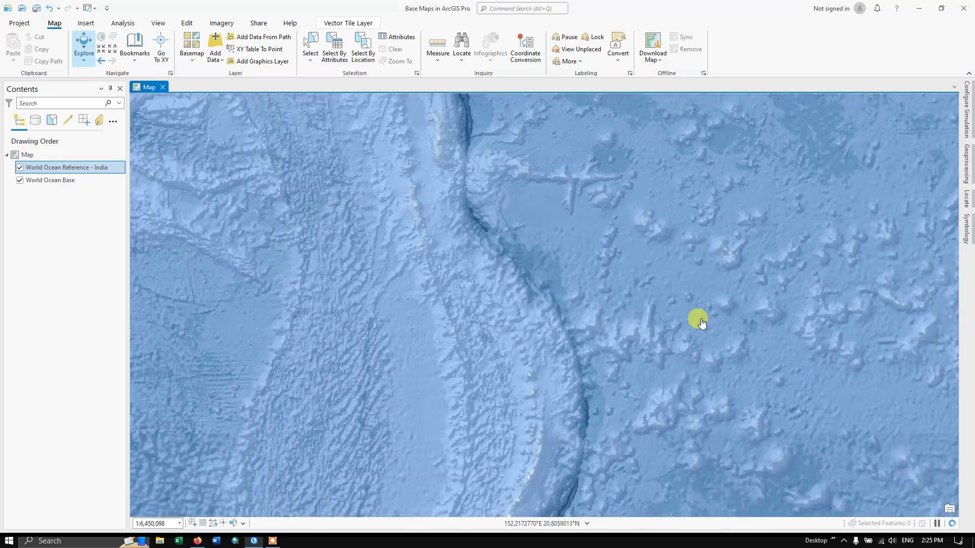
pyautogui.scroll(-1, 688, 312)
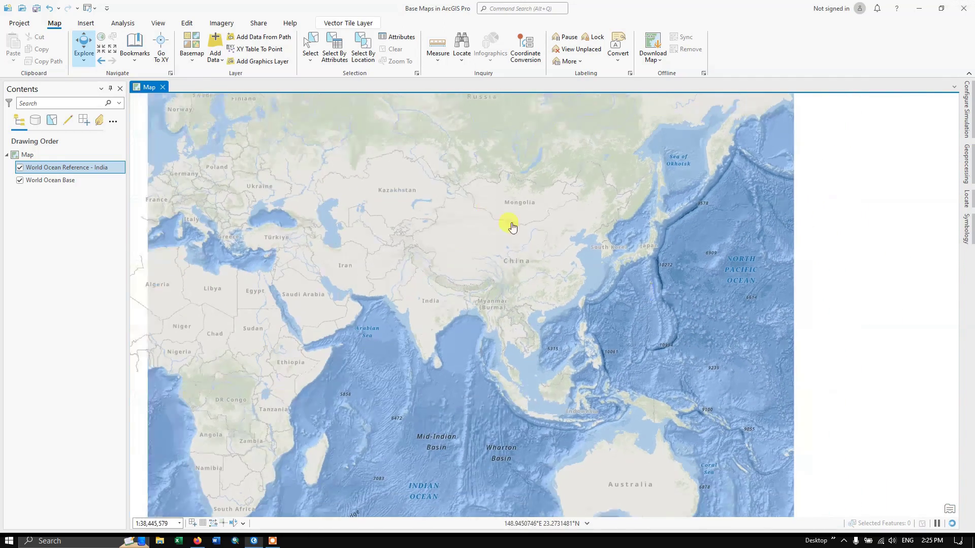
pyautogui.click(191, 62)
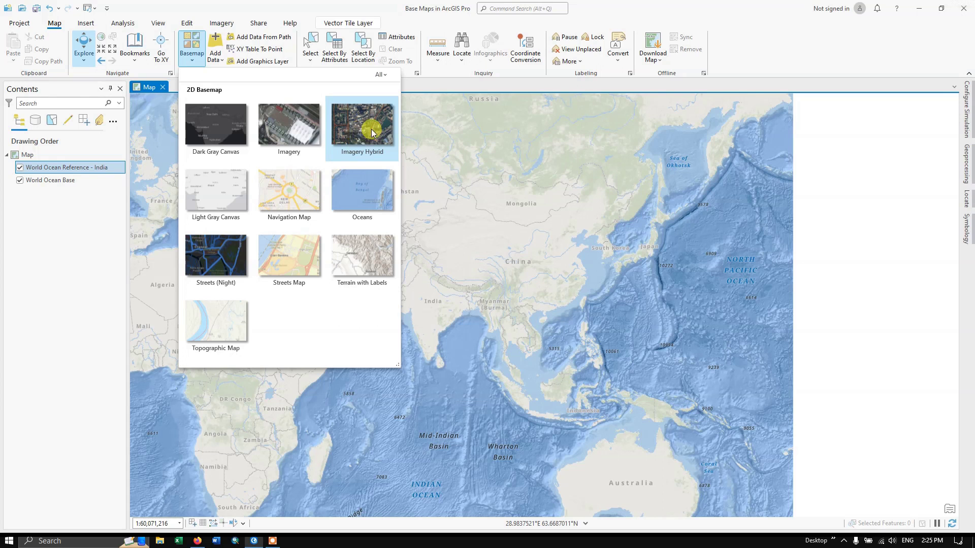
pyautogui.click(244, 4)
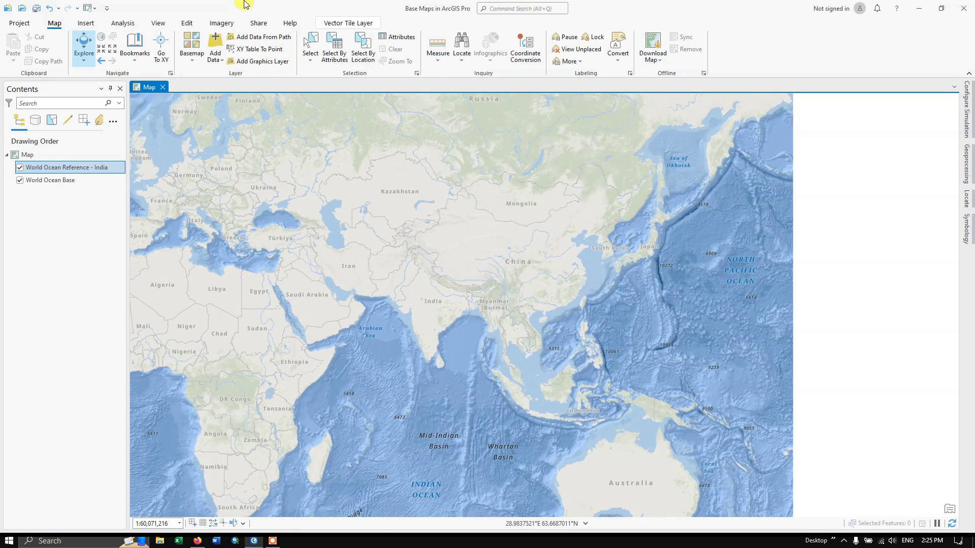